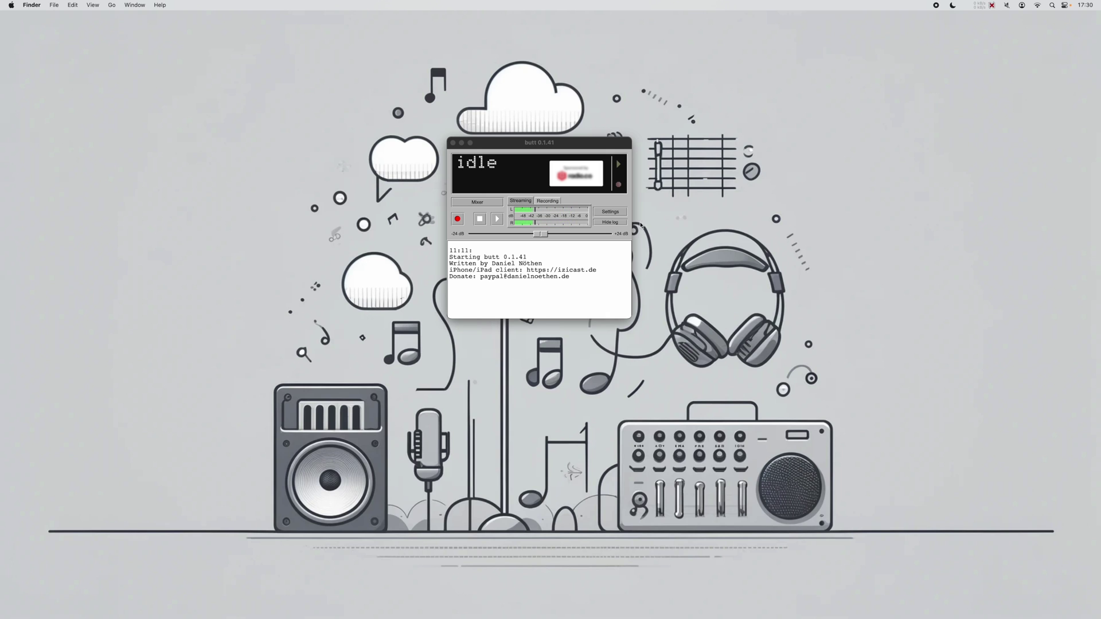
Open butt's settings and bring up the Add Server form
{"action": "left_click", "coordinate": [609, 214]}
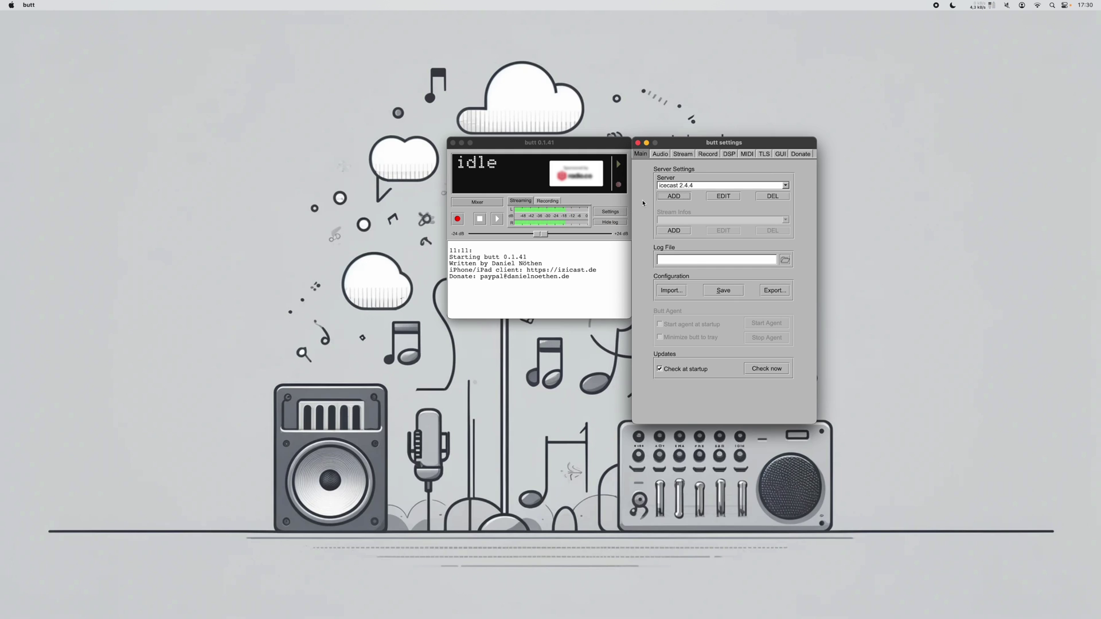
{"action": "left_click", "coordinate": [674, 196]}
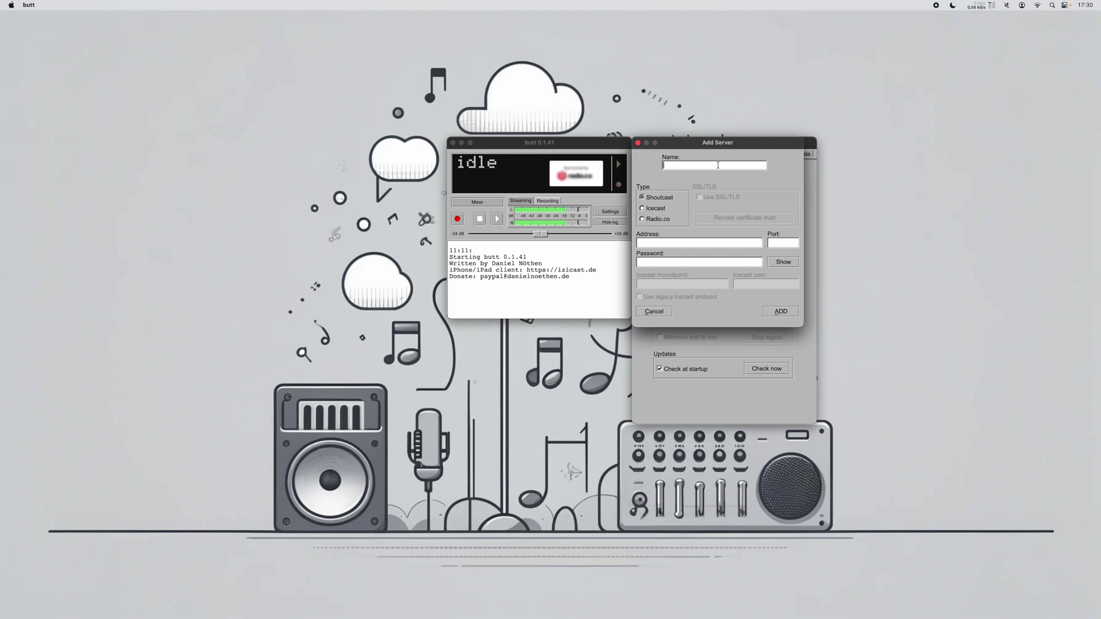
Enter an Icecast server named My radio station at izicast.de, port 3000, with its password
{"action": "type", "text": "My "}
{"action": "type", "text": "raio"}
{"action": "type", "text": "dio station"}
{"action": "left_click", "coordinate": [642, 209]}
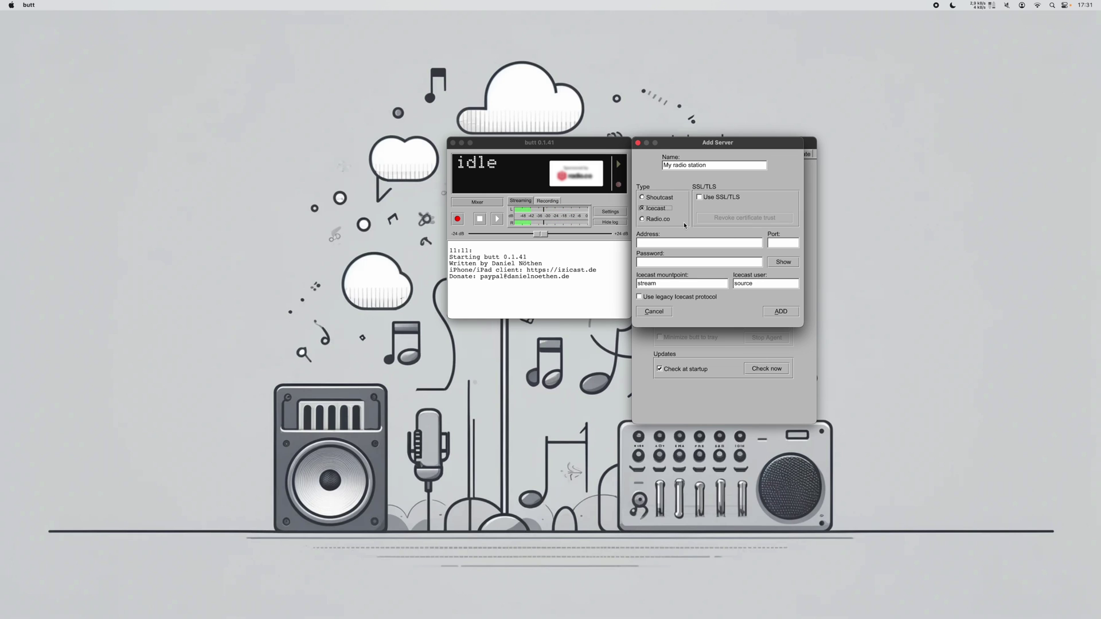
{"action": "left_click", "coordinate": [683, 242]}
{"action": "type", "text": "izicast.de"}
{"action": "type", "text": "3000"}
{"action": "key", "text": "Tab"}
{"action": "type", "text": "hackme"}
{"action": "mouse_move", "coordinate": [678, 300]}
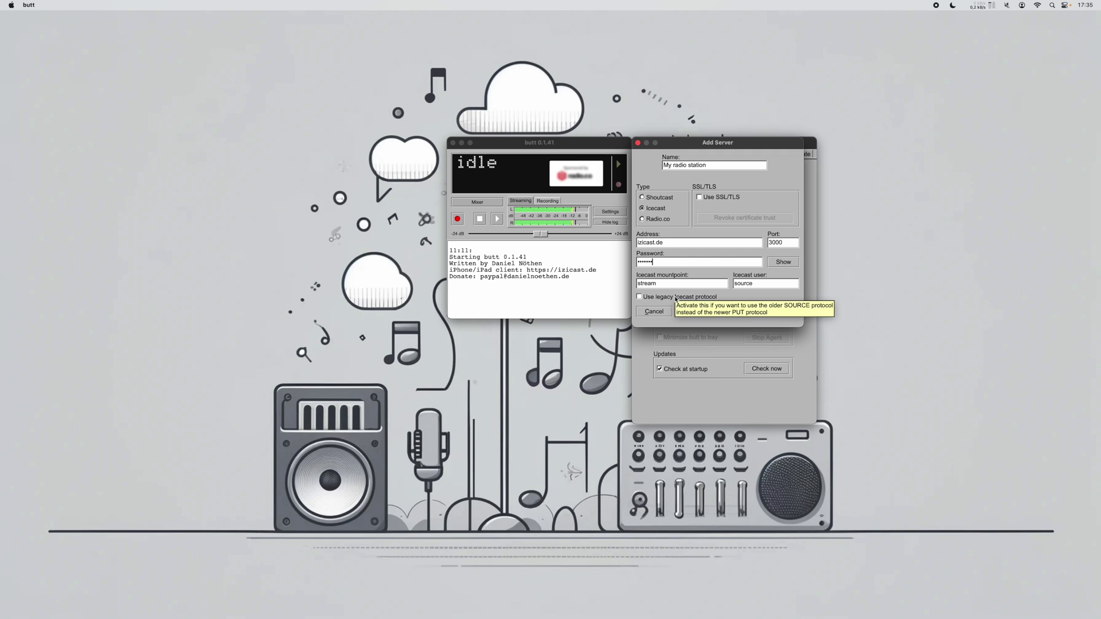
{"action": "left_click", "coordinate": [676, 297]}
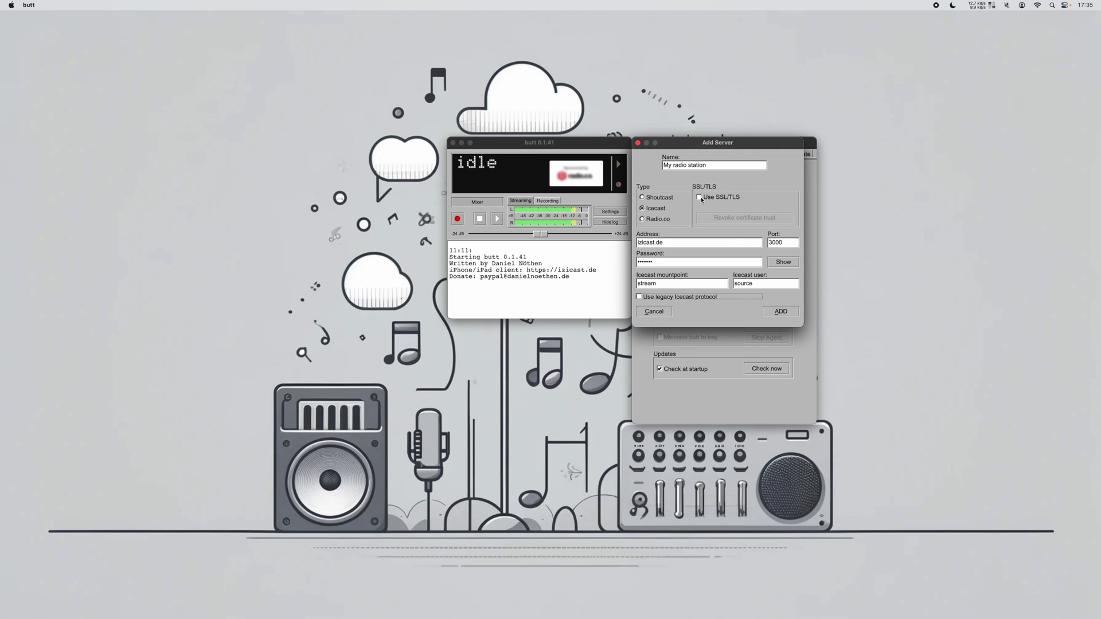
{"action": "left_click", "coordinate": [700, 198]}
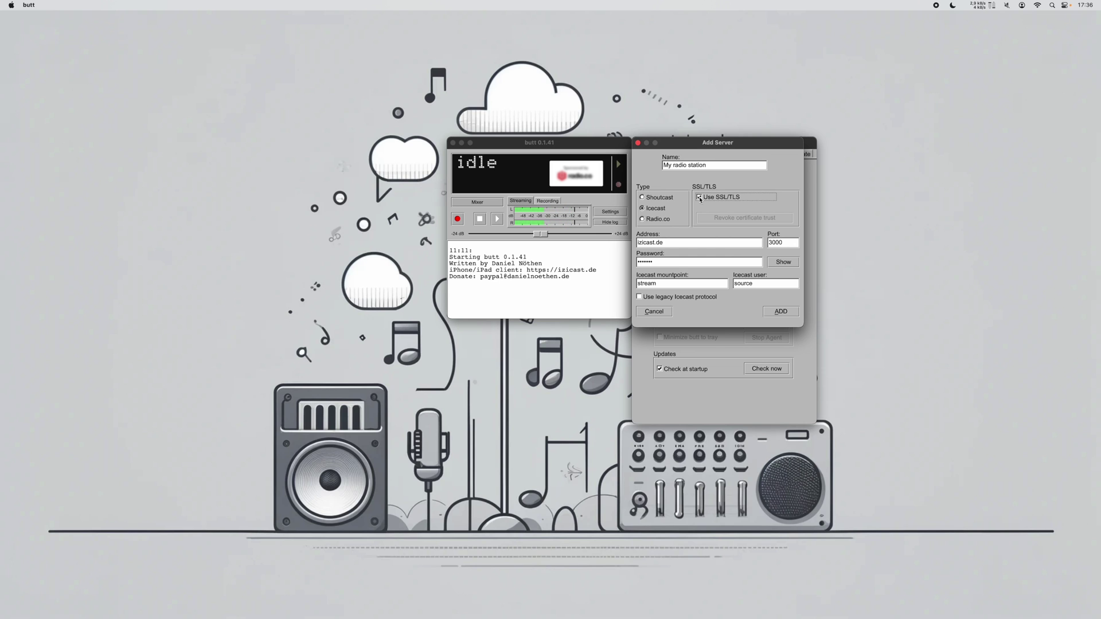
{"action": "left_click", "coordinate": [699, 198]}
Save the My radio station server and keep Scarlett 4i4 USB as the audio input
{"action": "left_click", "coordinate": [773, 313]}
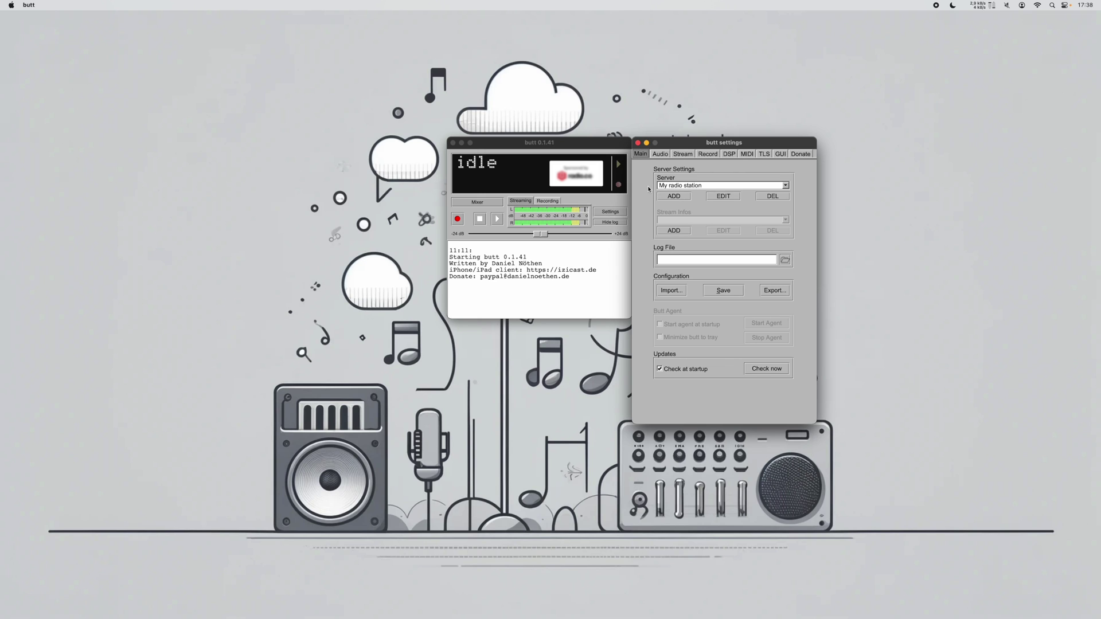
{"action": "left_click", "coordinate": [662, 155]}
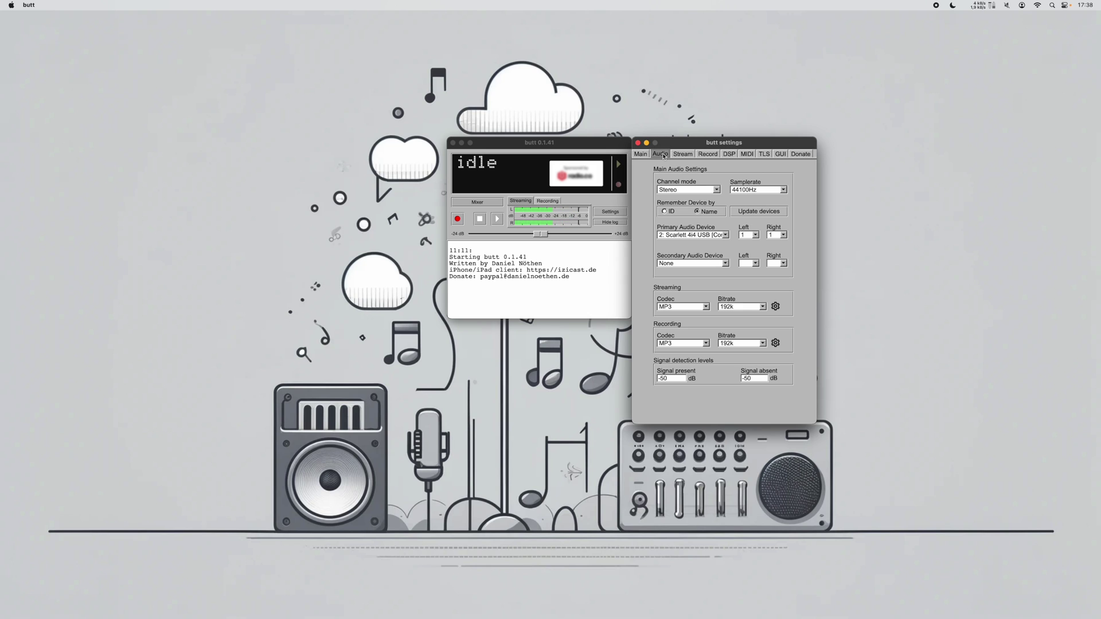
{"action": "left_click", "coordinate": [707, 236]}
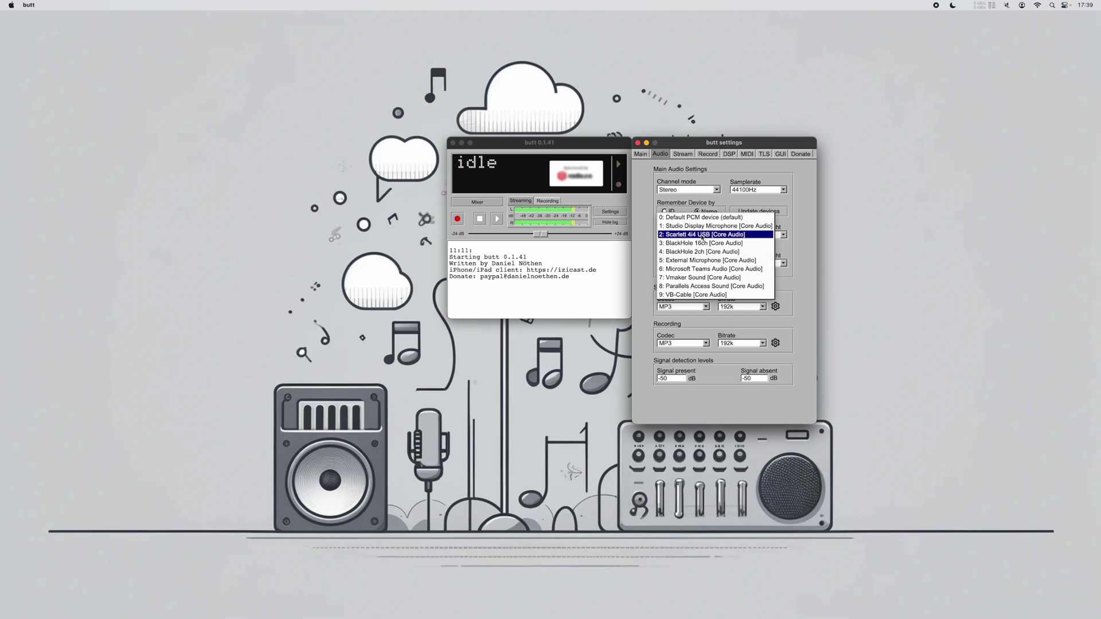
{"action": "left_click", "coordinate": [702, 236]}
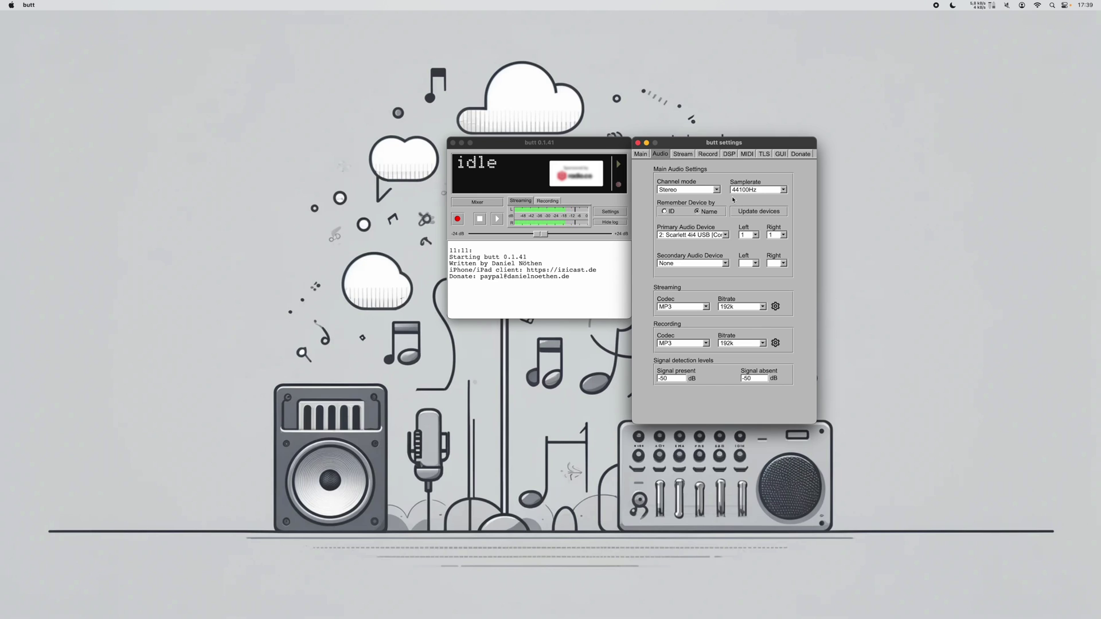
Keep MP3 as the streaming codec and view its encoder settings at 192k
{"action": "left_click", "coordinate": [705, 304]}
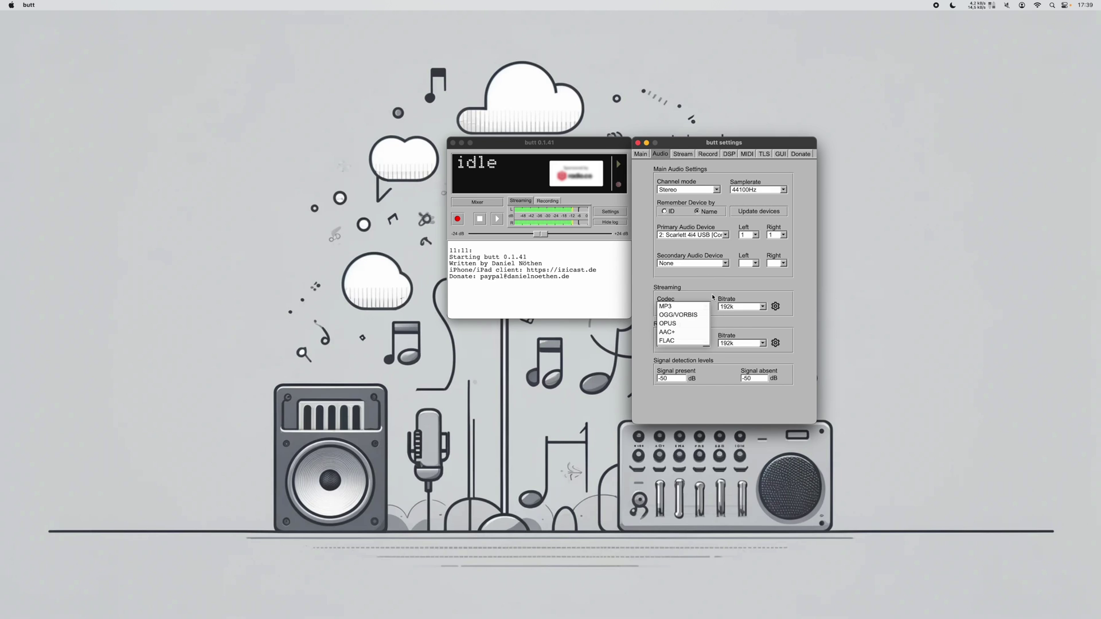
{"action": "left_click", "coordinate": [712, 296]}
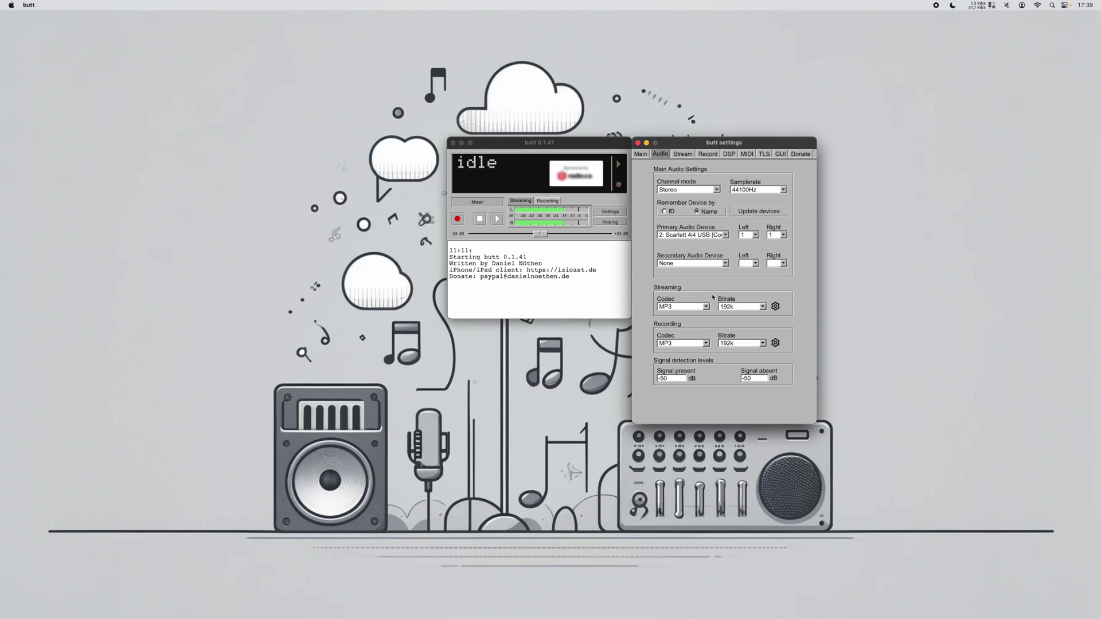
{"action": "left_click", "coordinate": [780, 308]}
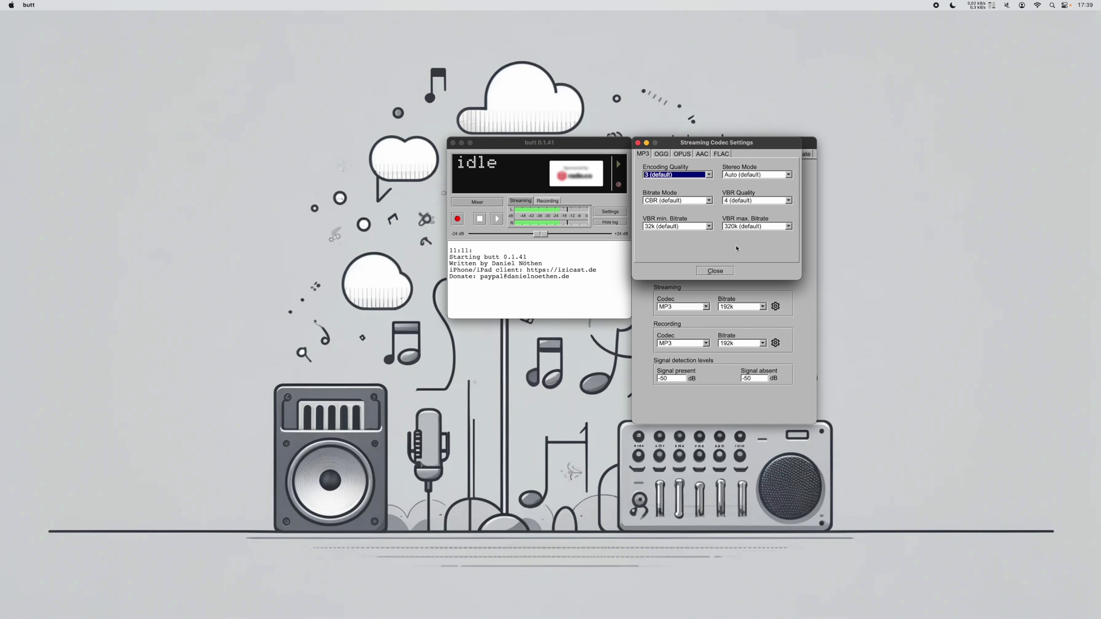
{"action": "left_click", "coordinate": [715, 271]}
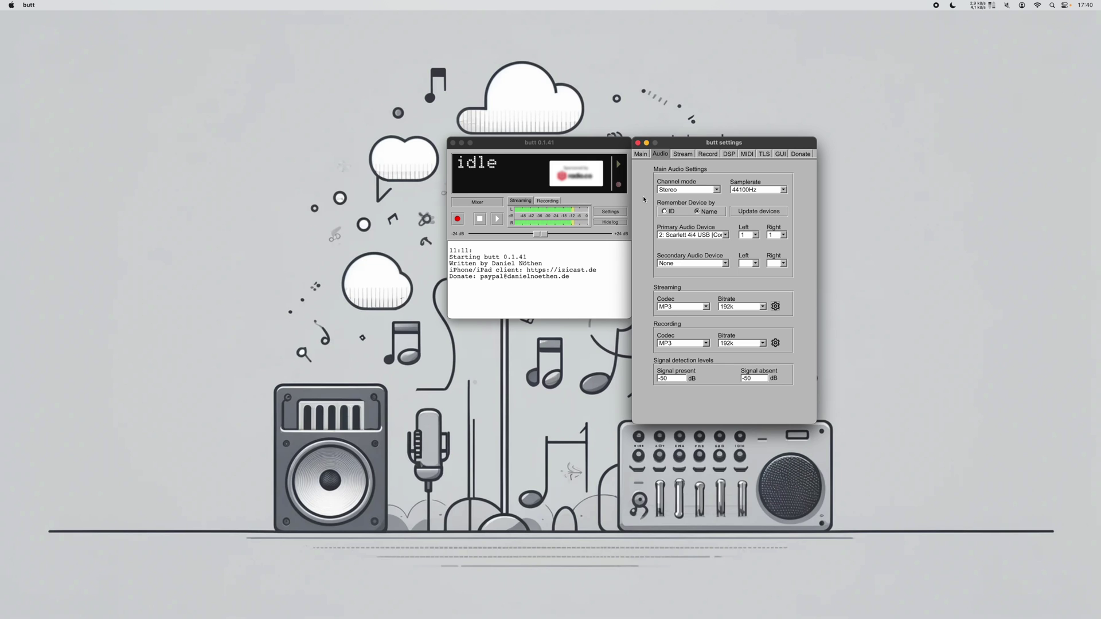
Briefly stream to My radio station without TLS, then stop and return to the Main settings
{"action": "left_click", "coordinate": [497, 220]}
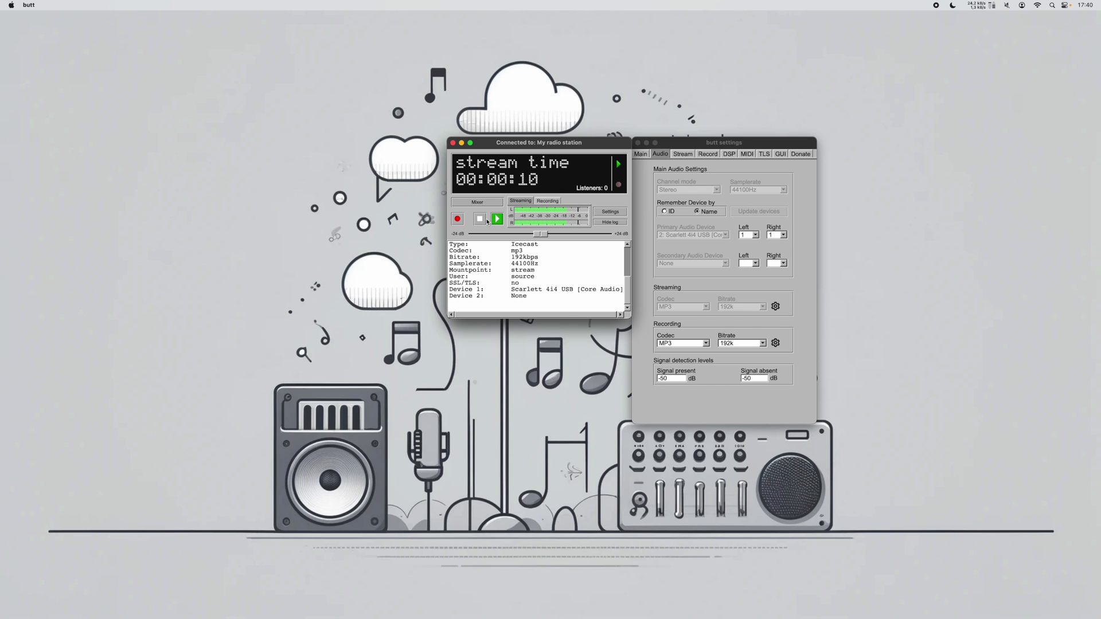
{"action": "left_click", "coordinate": [482, 220]}
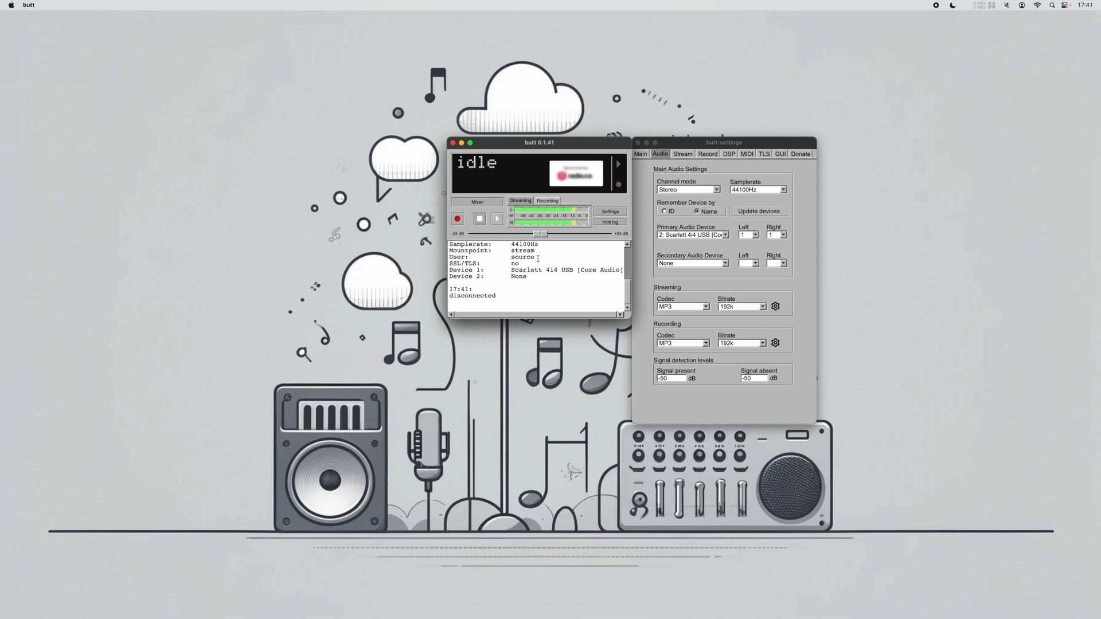
{"action": "left_click", "coordinate": [640, 154]}
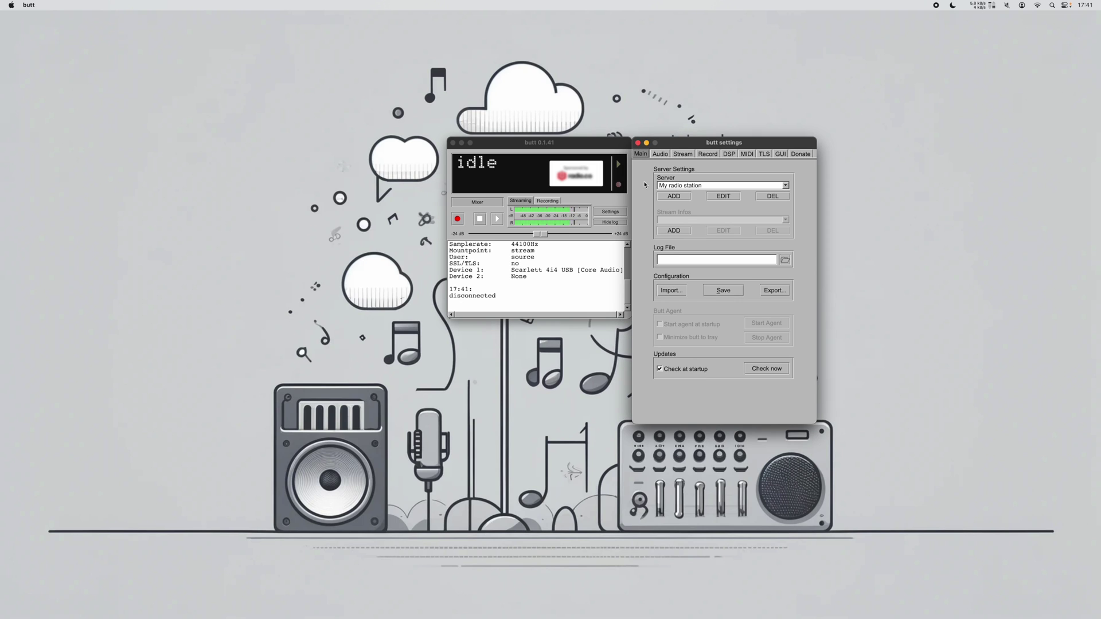
Select the icecast 2.4.4 (TLS) server and connect to it
{"action": "left_click", "coordinate": [673, 186]}
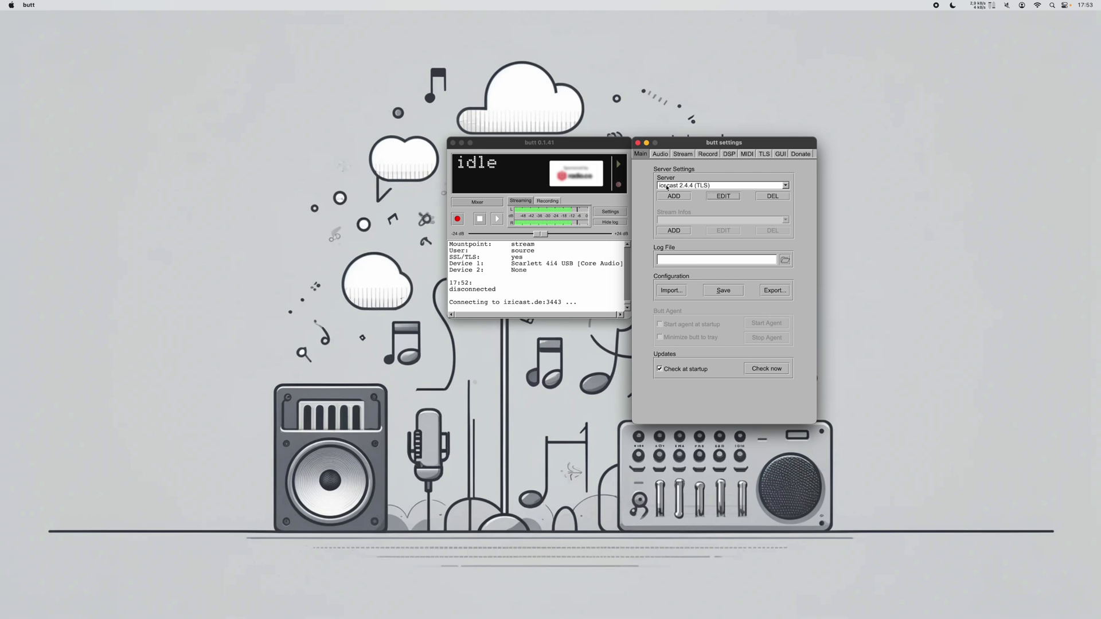
{"action": "left_click", "coordinate": [667, 185]}
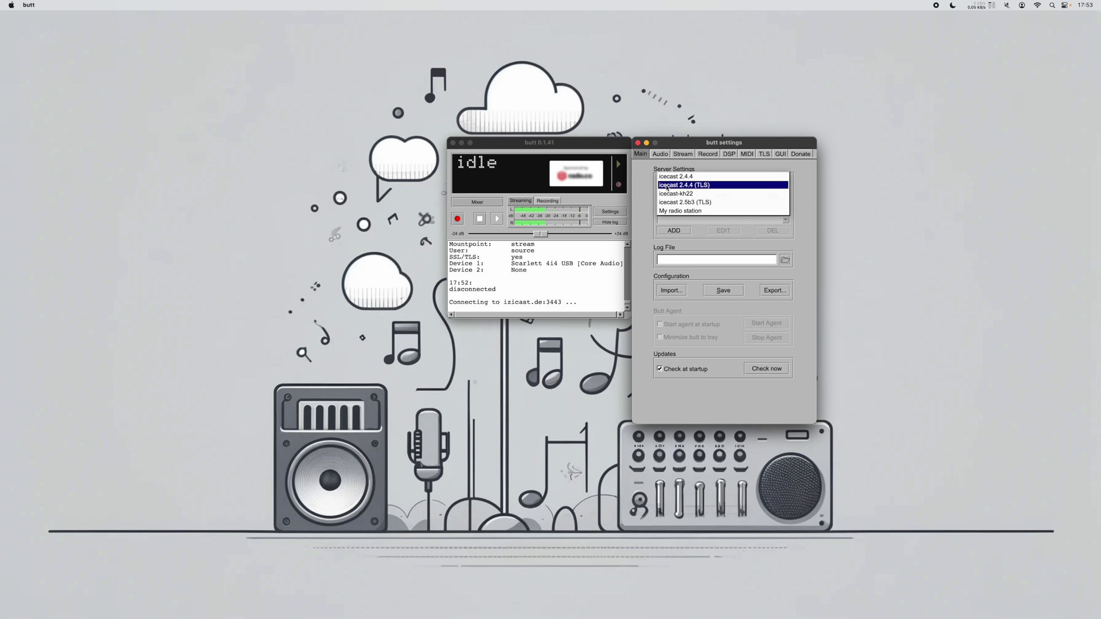
{"action": "left_click", "coordinate": [648, 184]}
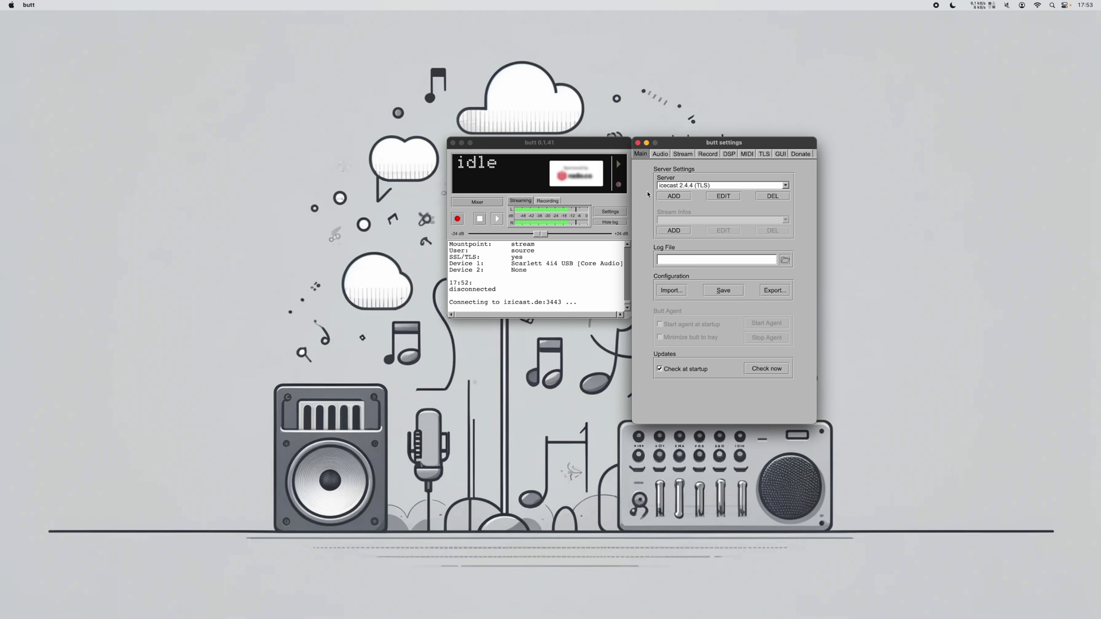
{"action": "left_click", "coordinate": [496, 219]}
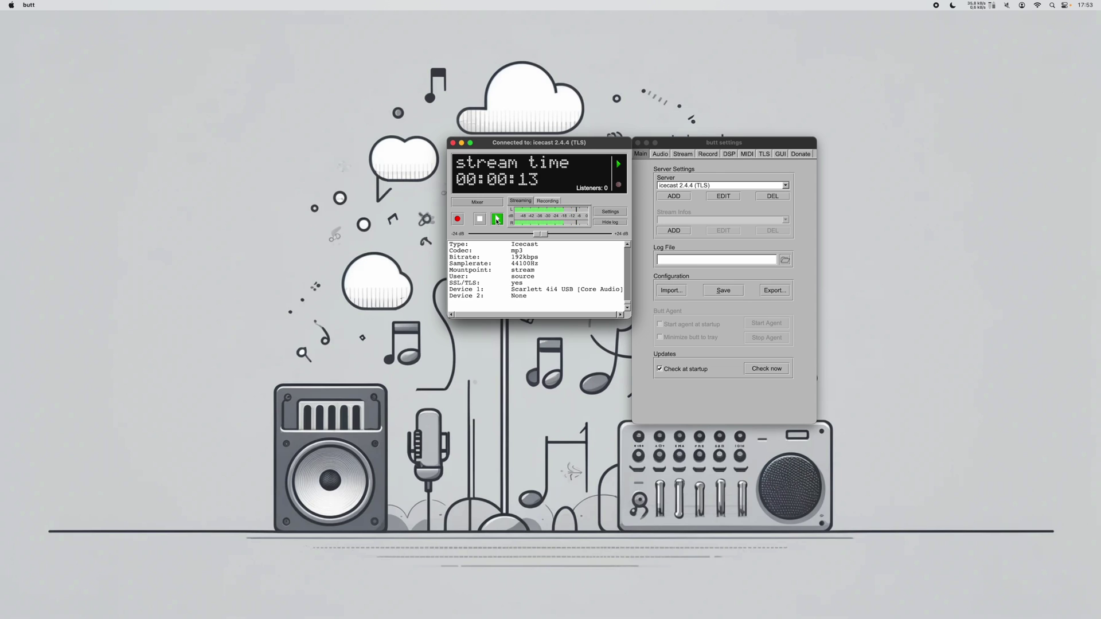
Stop the icecast 2.4.4 TLS stream, reconnect, then disconnect again
{"action": "left_click", "coordinate": [481, 220]}
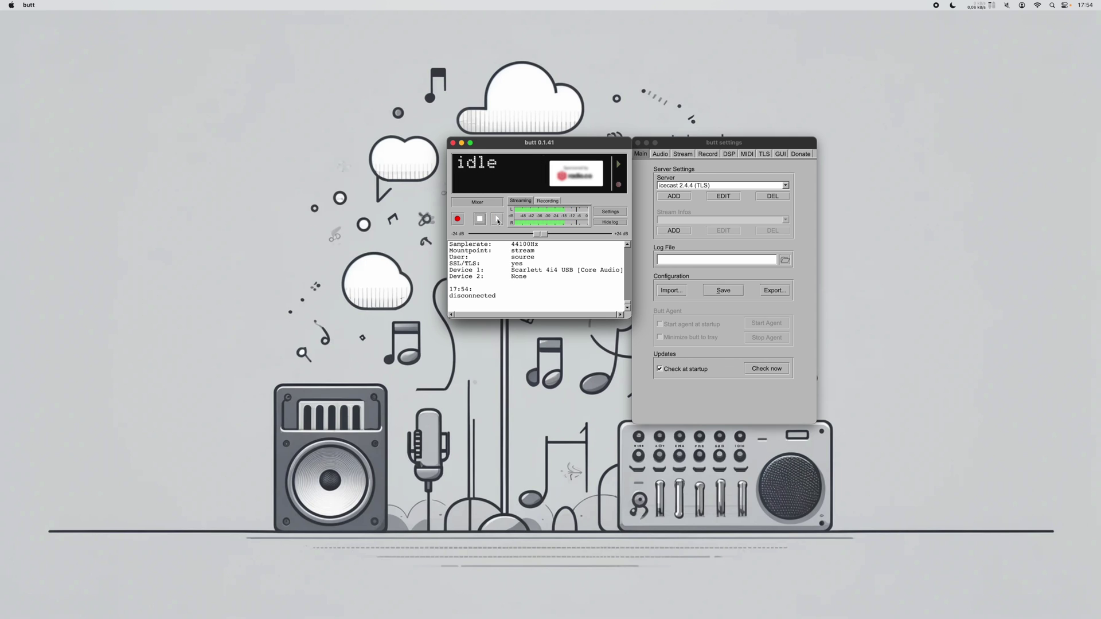
{"action": "left_click", "coordinate": [497, 220]}
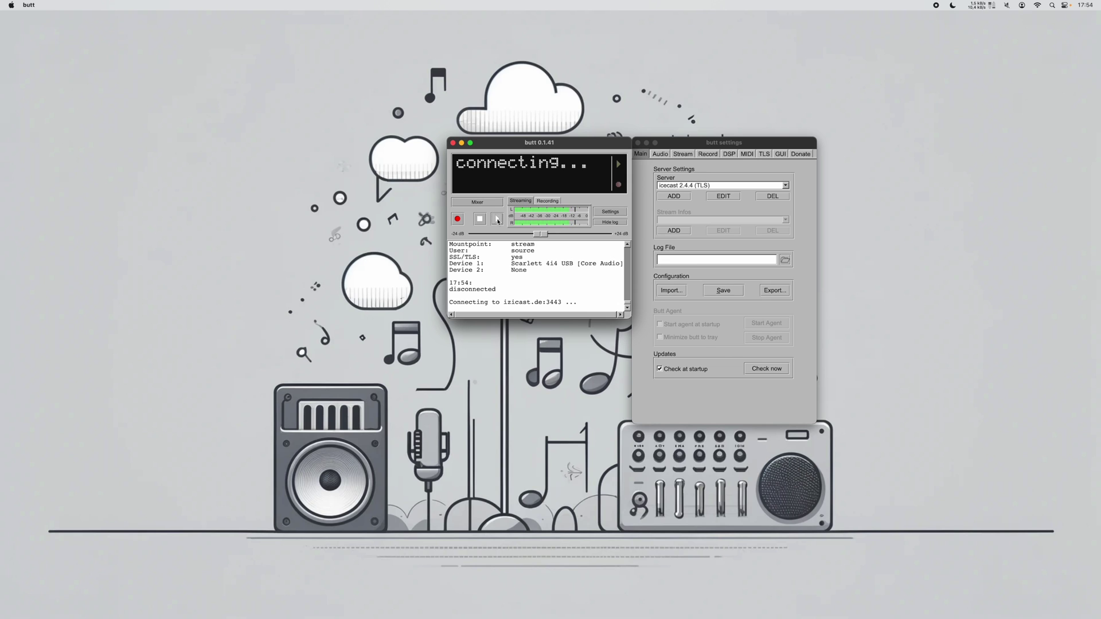
{"action": "left_click", "coordinate": [485, 221]}
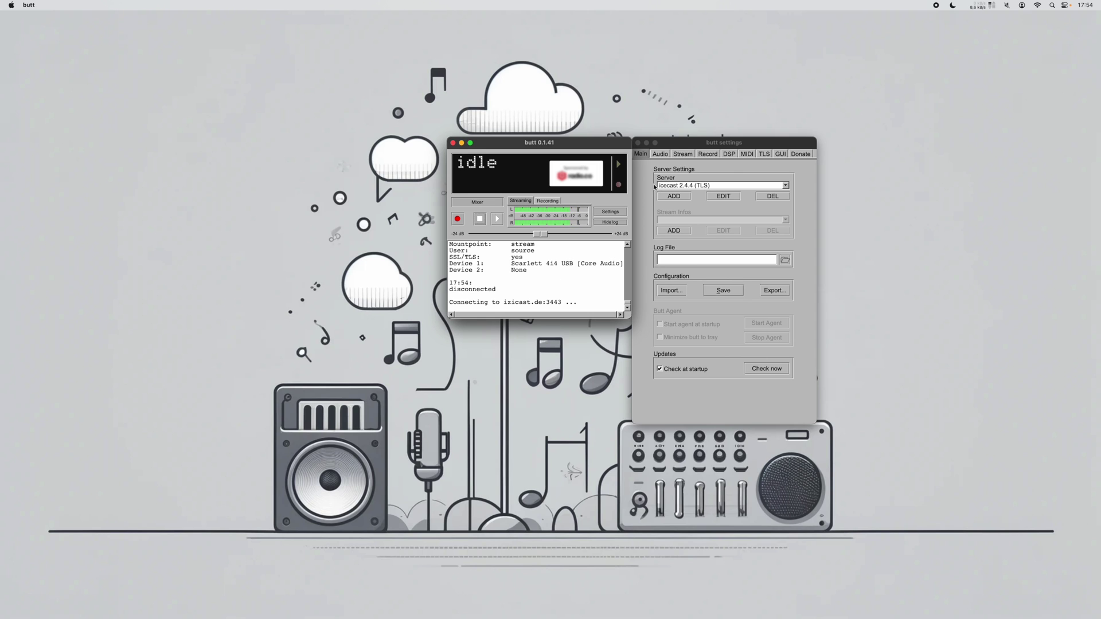
{"action": "left_click", "coordinate": [681, 185]}
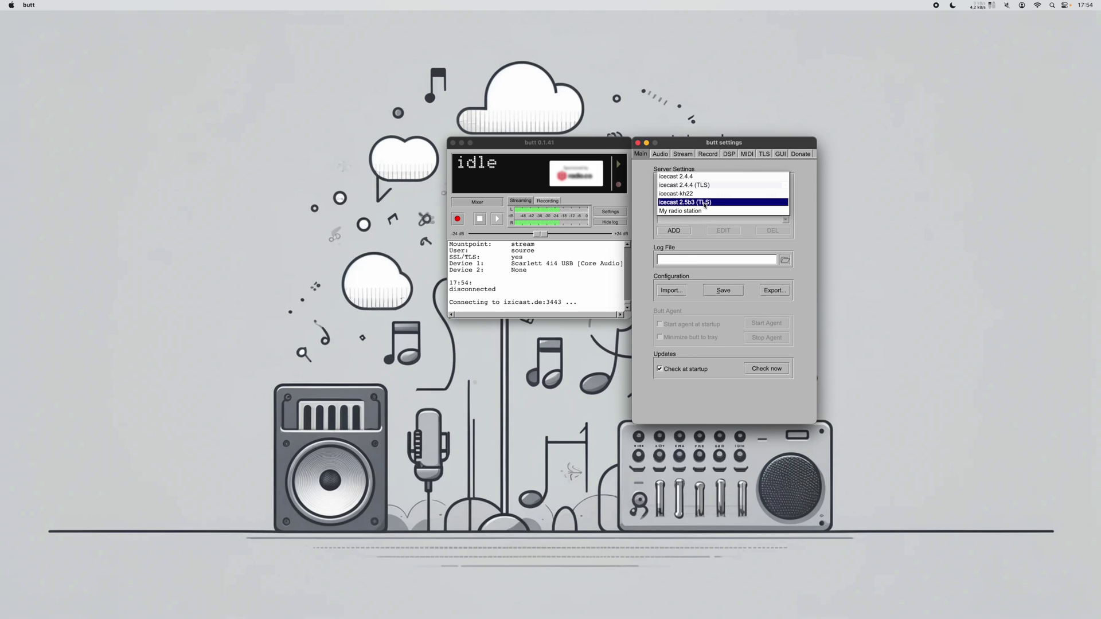
Select icecast 2.5b3 (TLS) and repeatedly stream and stop, confirming TLS reconnects each time
{"action": "left_click", "coordinate": [704, 202]}
{"action": "left_click", "coordinate": [497, 218]}
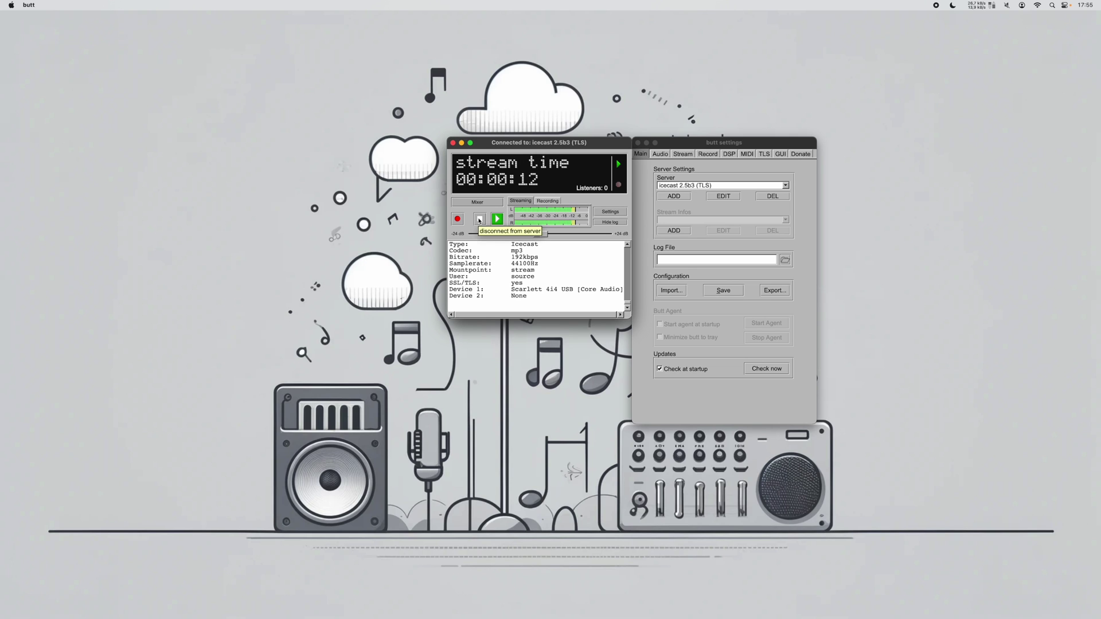
{"action": "left_click", "coordinate": [480, 219]}
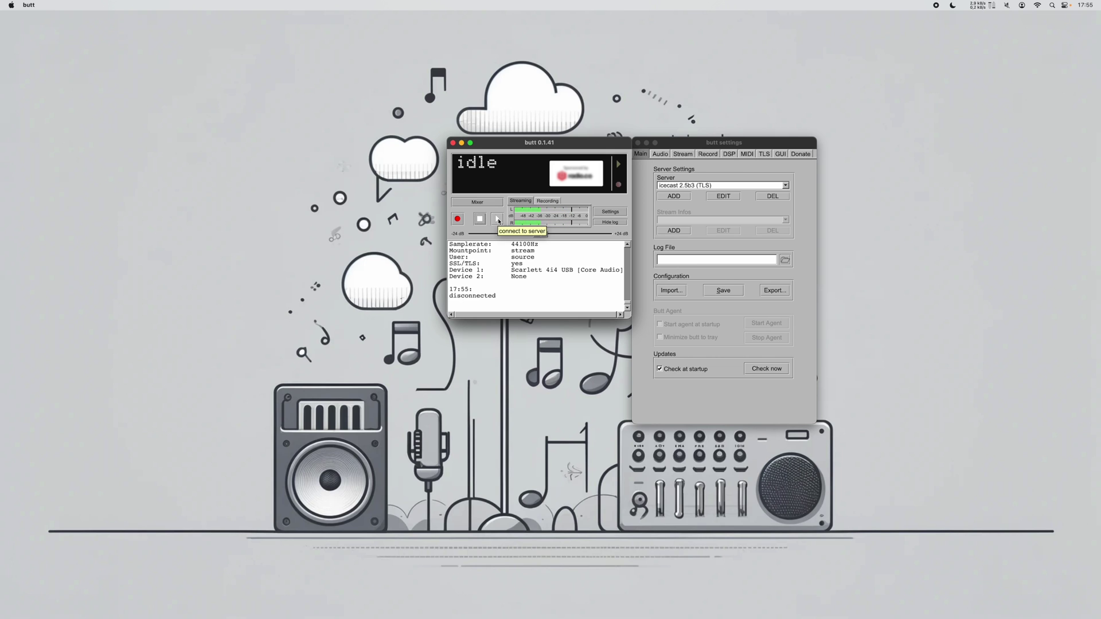
{"action": "left_click", "coordinate": [497, 219]}
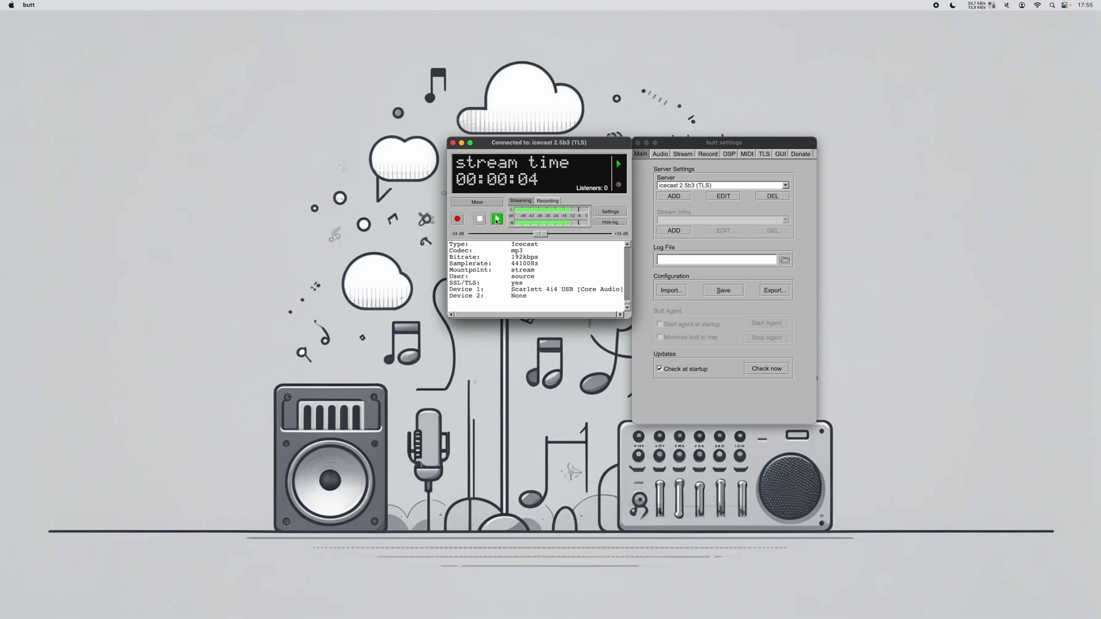
{"action": "left_click", "coordinate": [480, 219]}
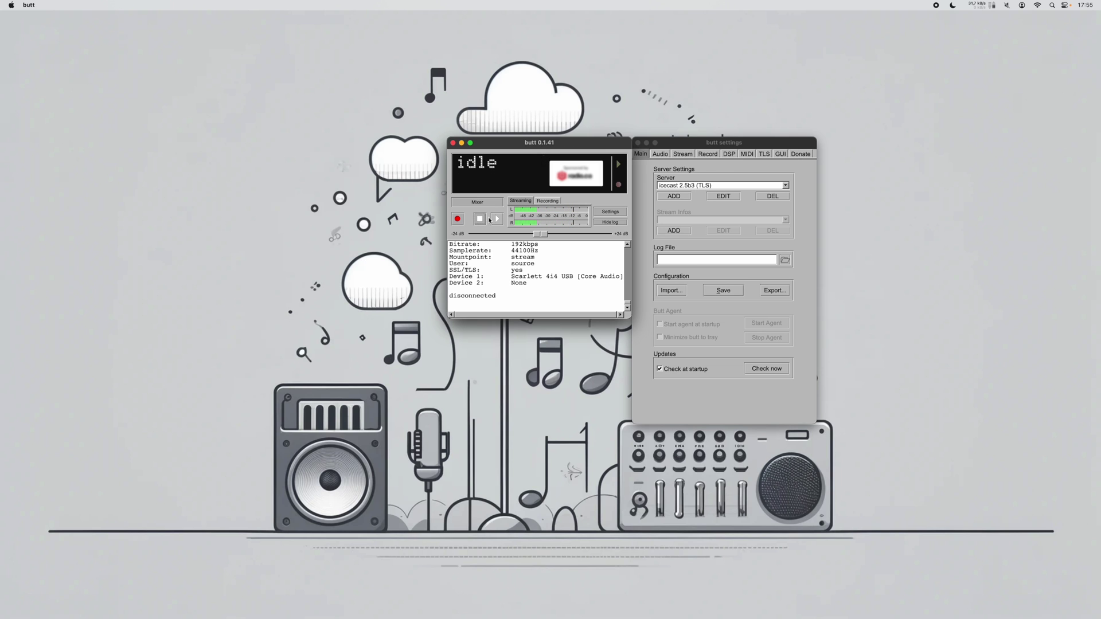
{"action": "left_click", "coordinate": [497, 219]}
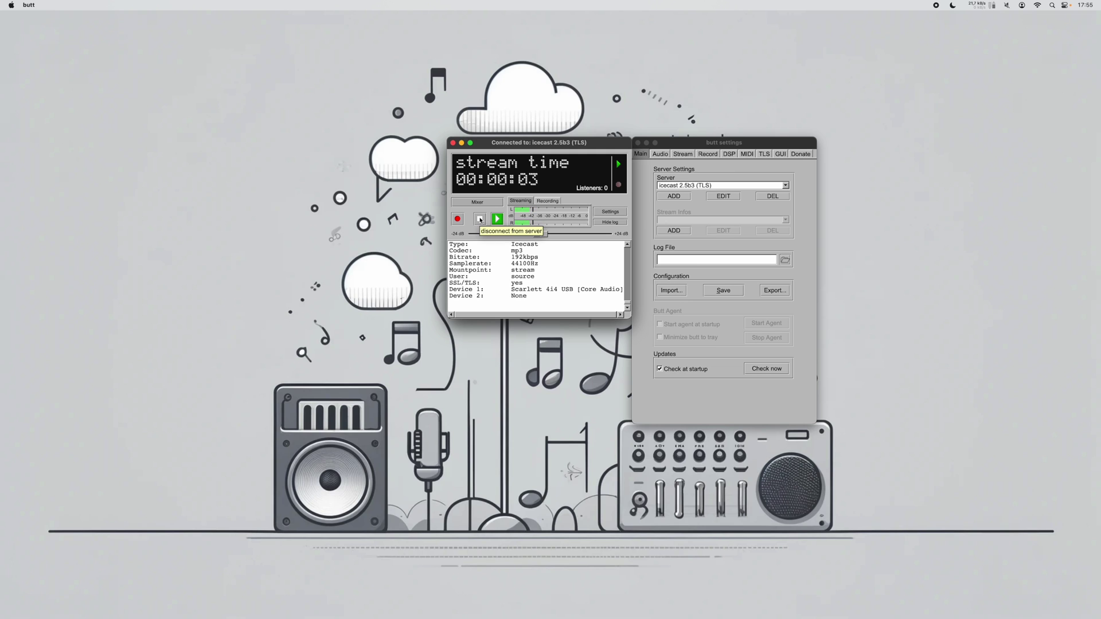
{"action": "left_click", "coordinate": [481, 220]}
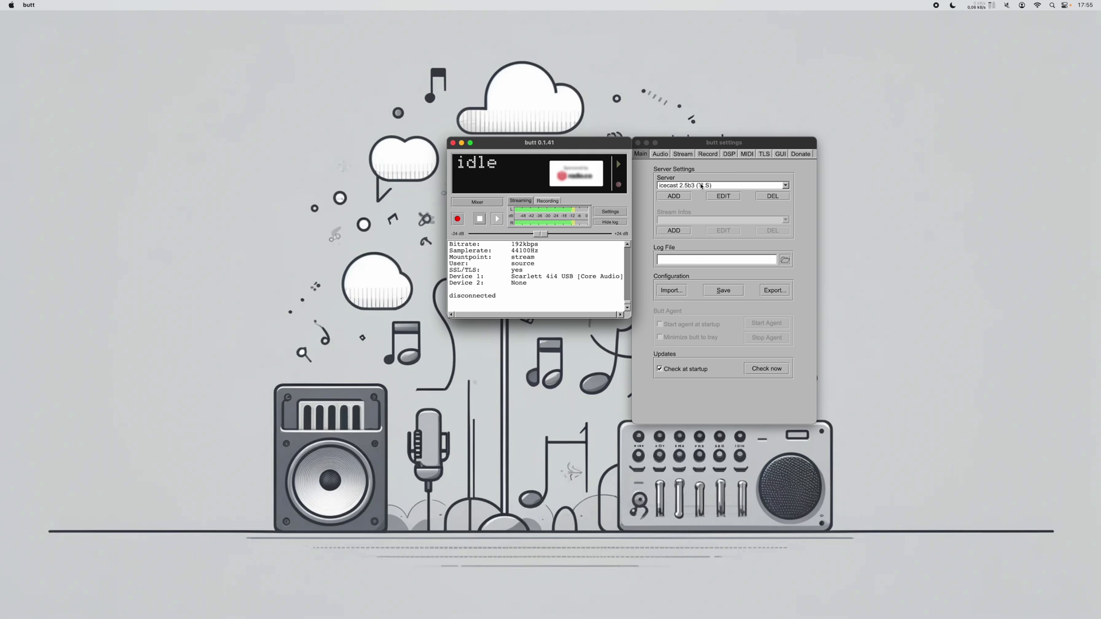
Select the icecast-kh22 server, start a first stream to it, then stop
{"action": "left_click", "coordinate": [701, 187]}
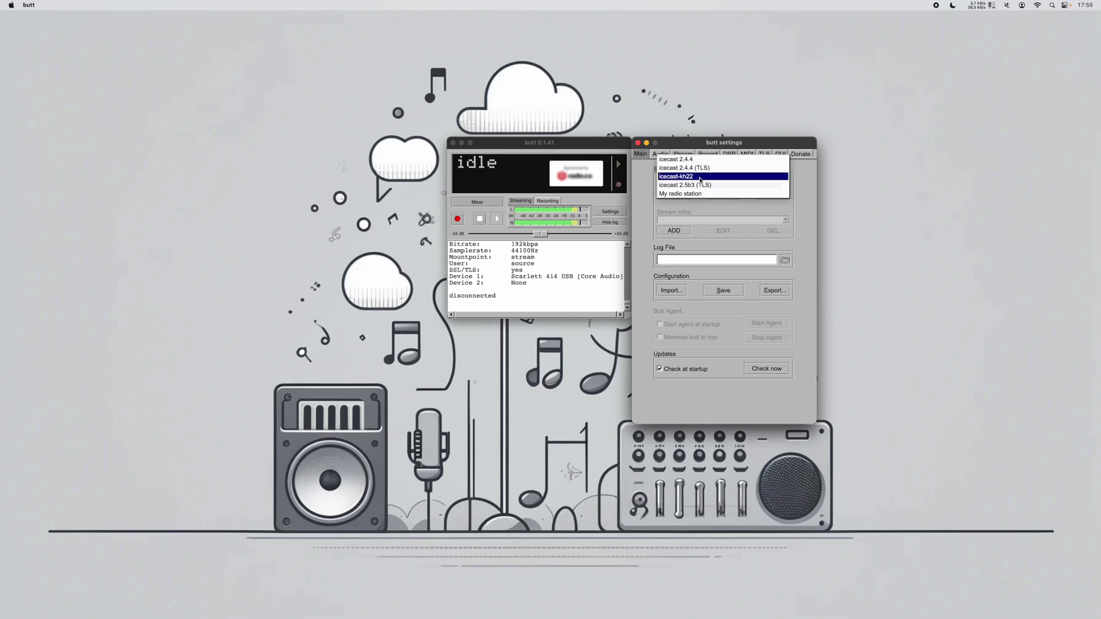
{"action": "left_click", "coordinate": [700, 178]}
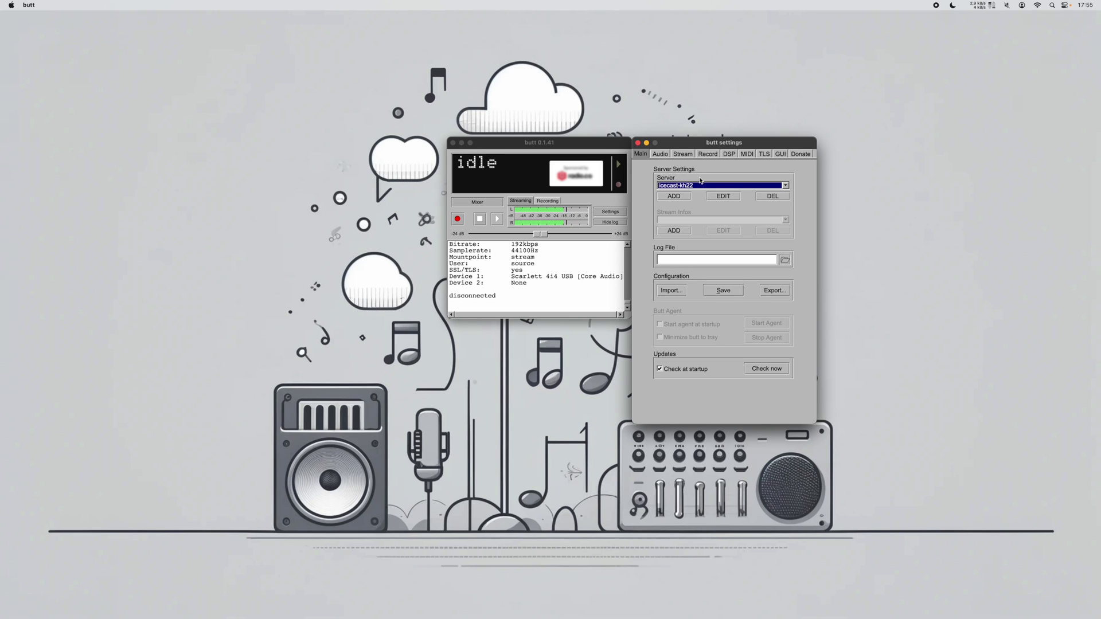
{"action": "left_click", "coordinate": [496, 221]}
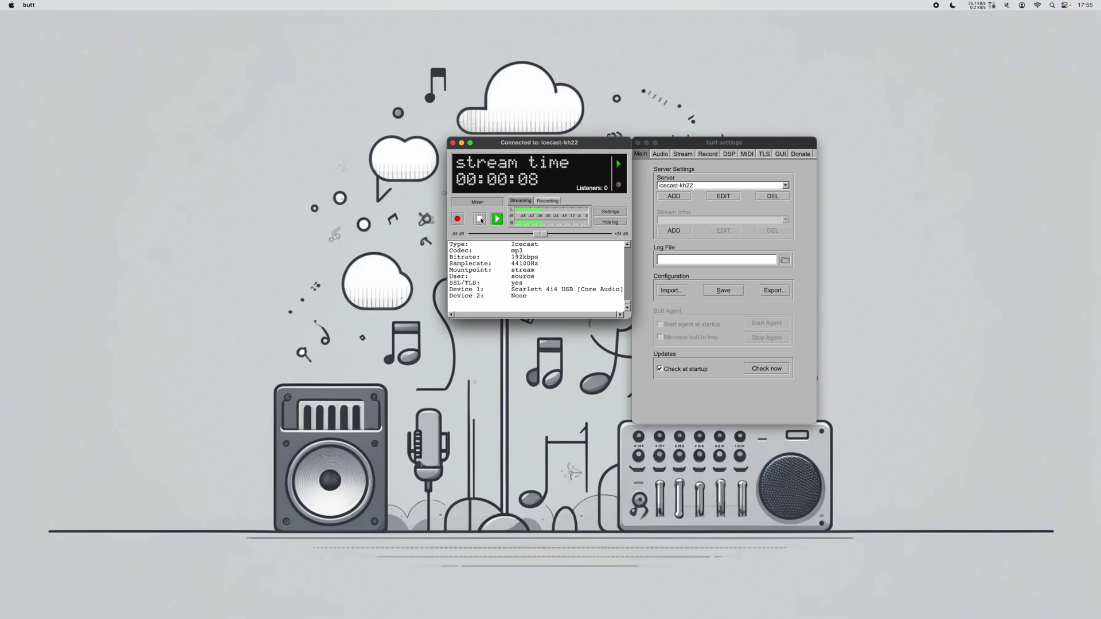
{"action": "left_click", "coordinate": [480, 219]}
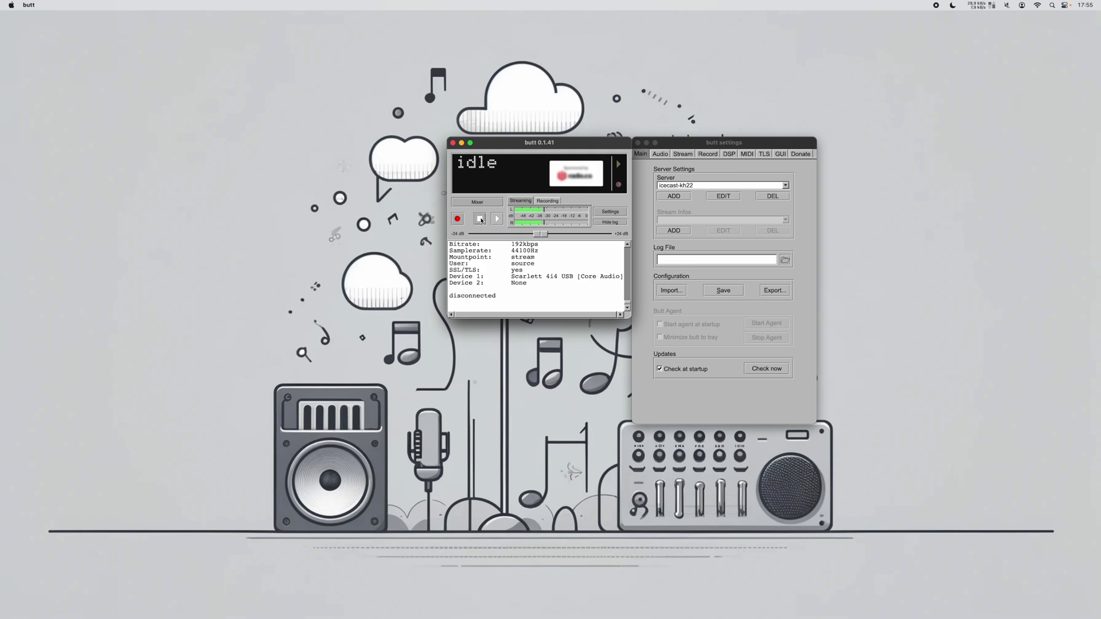
Reconnect and disconnect icecast-kh22 three more times, then bring the settings window forward
{"action": "left_click", "coordinate": [497, 220]}
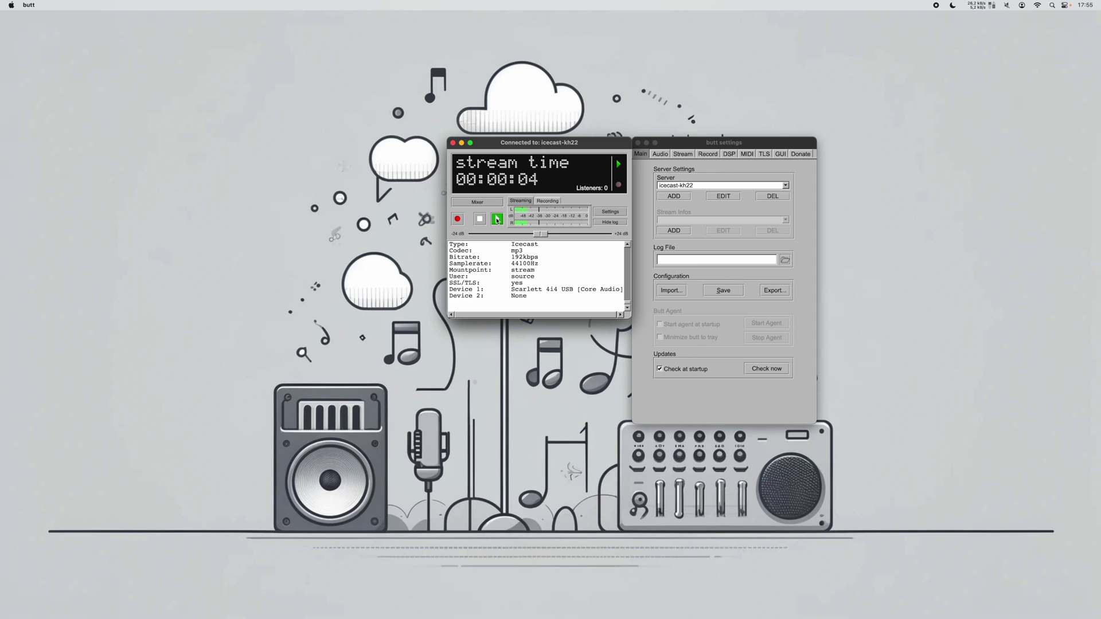
{"action": "left_click", "coordinate": [481, 218]}
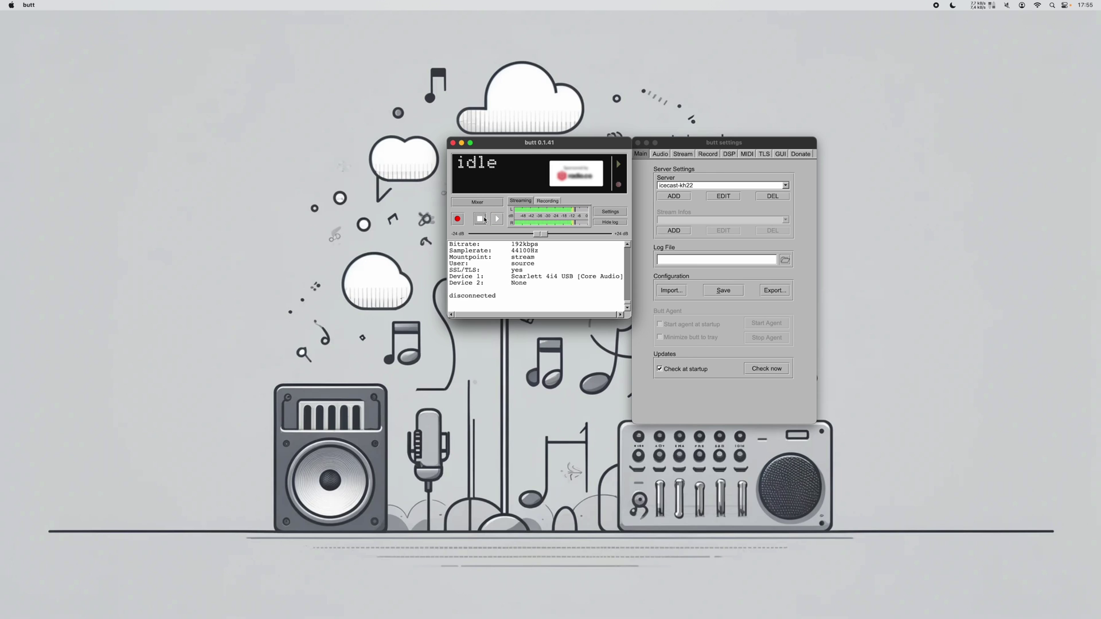
{"action": "left_click", "coordinate": [497, 219]}
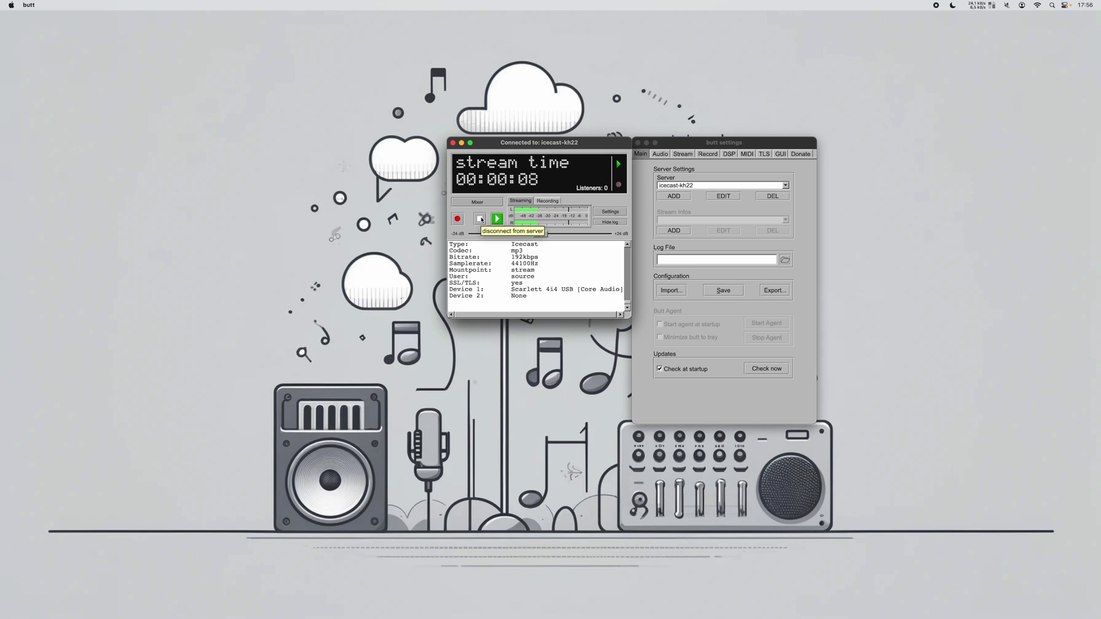
{"action": "left_click", "coordinate": [481, 219]}
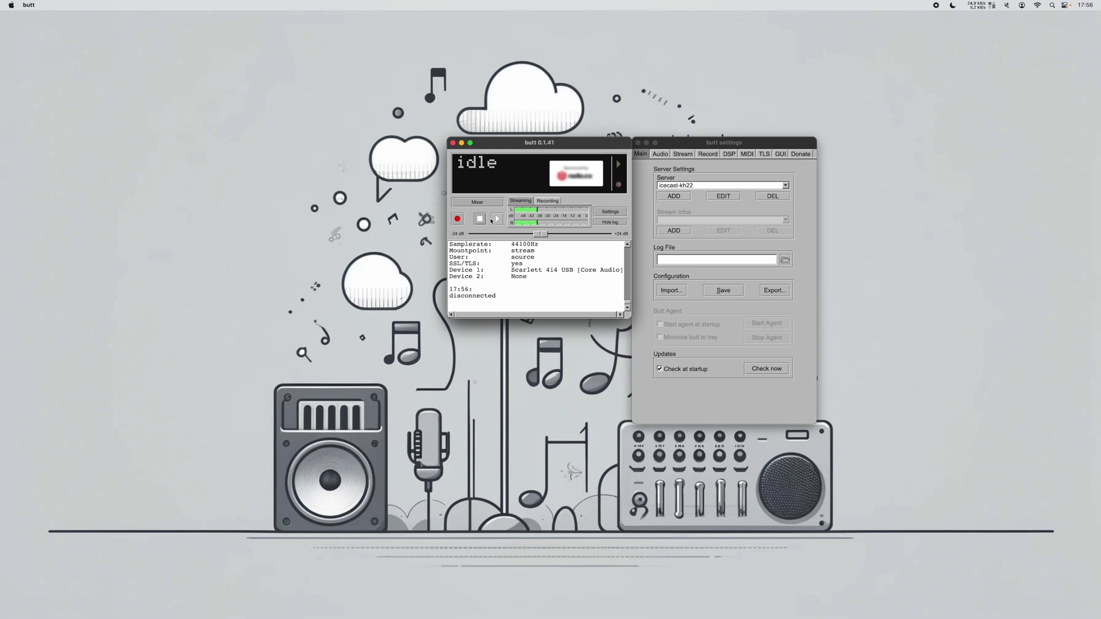
{"action": "left_click", "coordinate": [497, 220]}
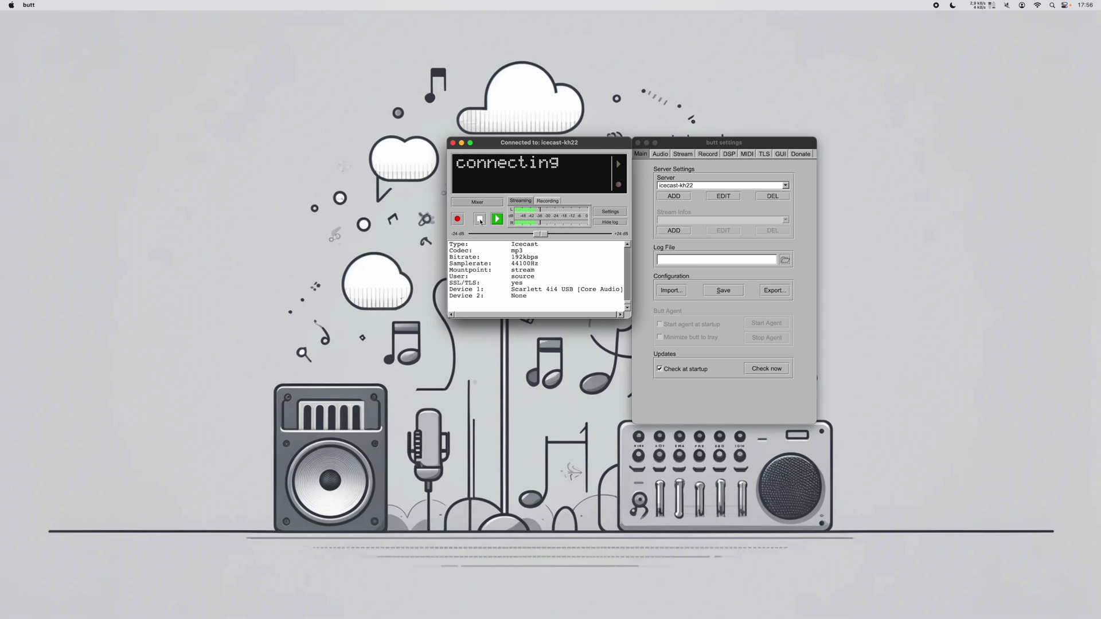
{"action": "left_click", "coordinate": [481, 221]}
{"action": "left_click", "coordinate": [643, 238]}
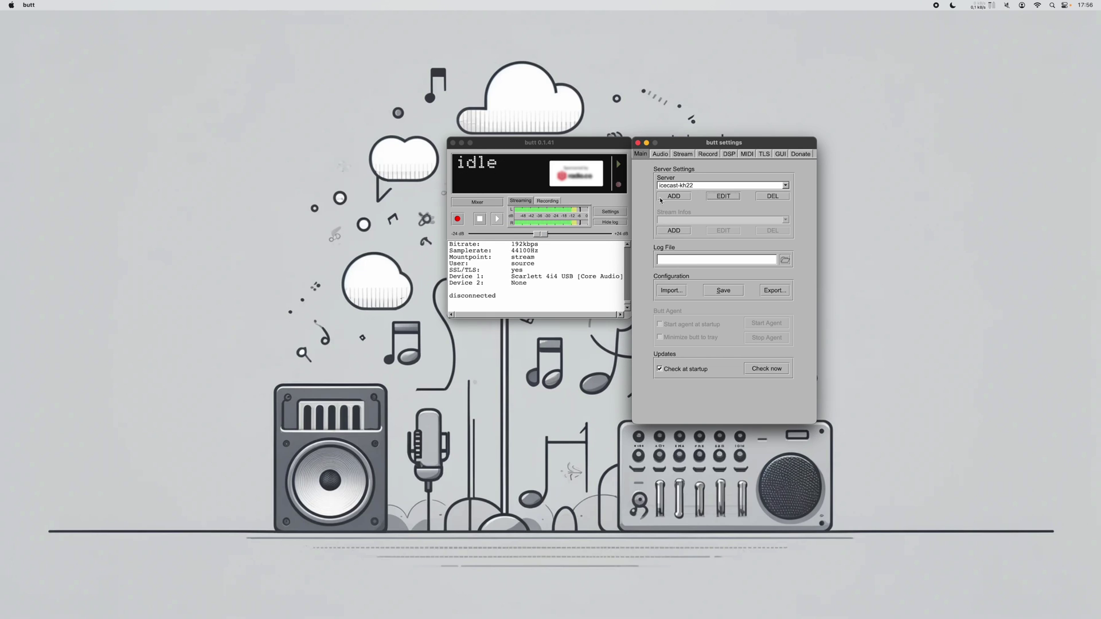
Keep icecast-kh22 on port 3001 with TLS off, stream to it unencrypted, then stop
{"action": "left_click", "coordinate": [725, 197]}
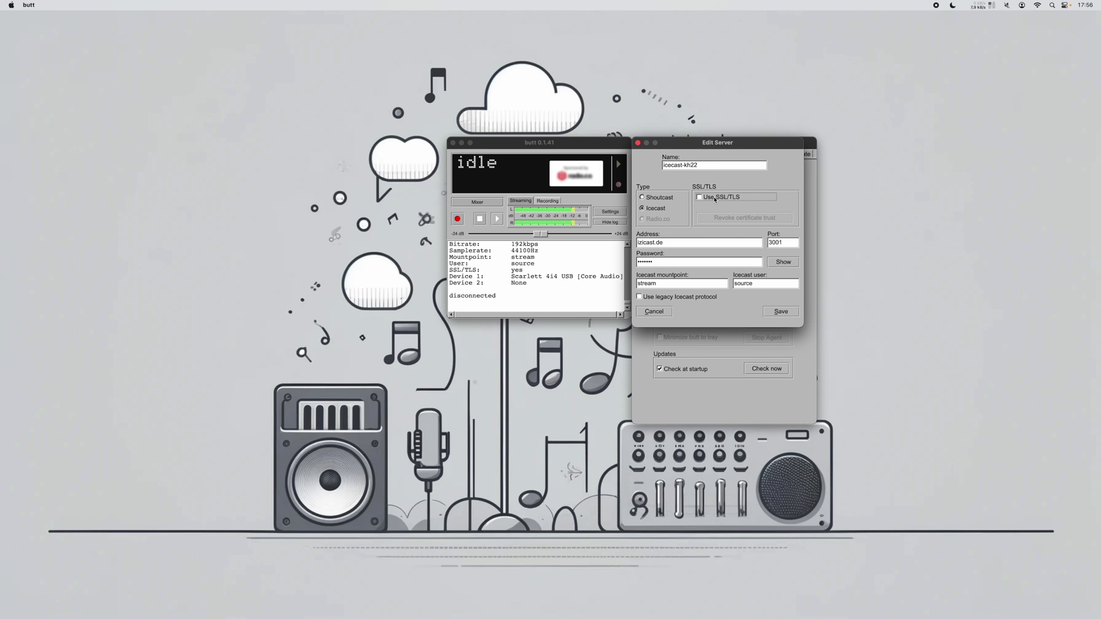
{"action": "left_click", "coordinate": [792, 313]}
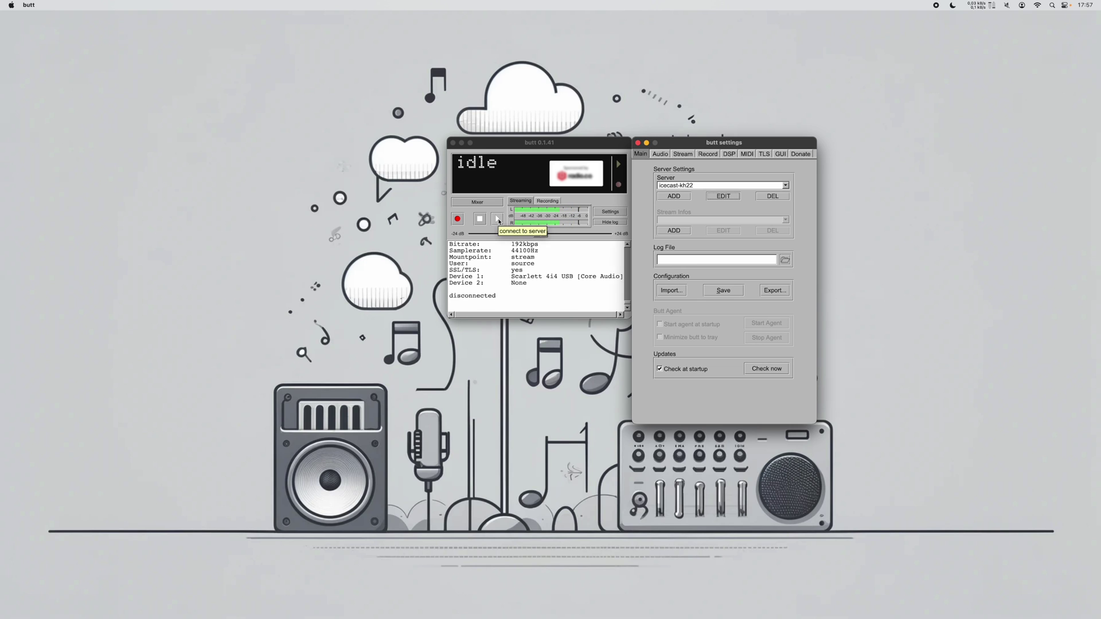
{"action": "left_click", "coordinate": [499, 222]}
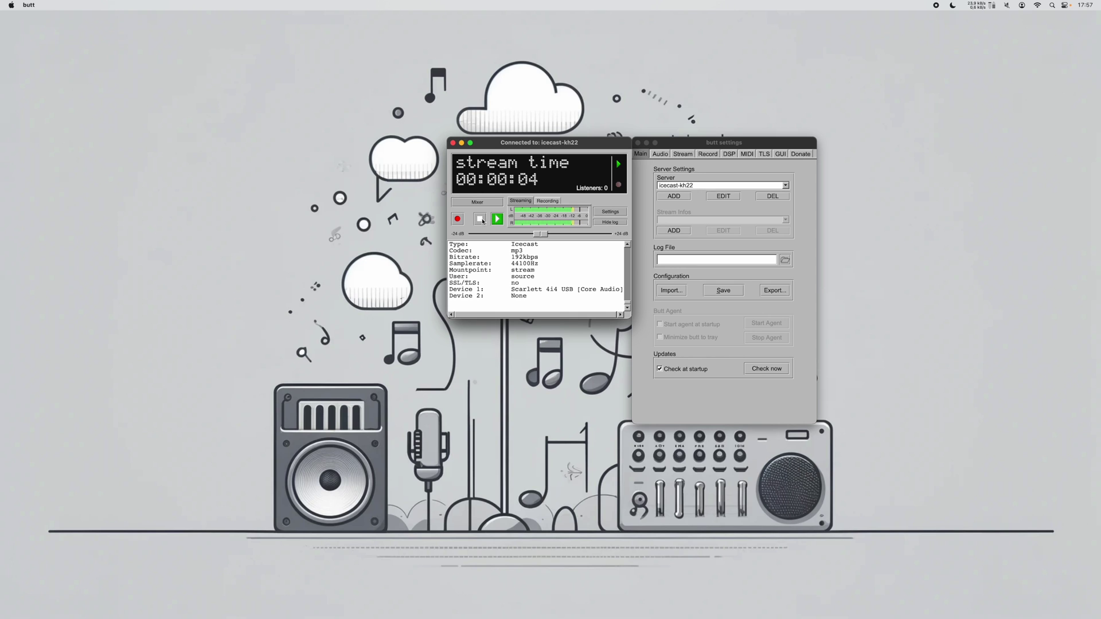
{"action": "left_click", "coordinate": [481, 220]}
{"action": "left_click", "coordinate": [713, 211]}
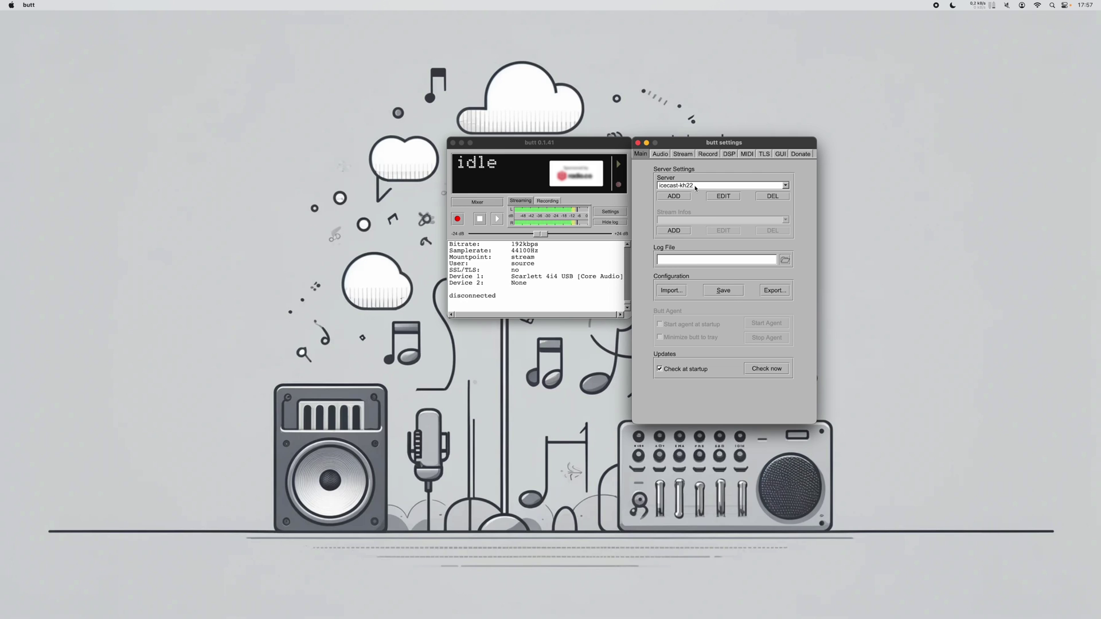
{"action": "left_click", "coordinate": [695, 185]}
Turn SSL/TLS off for icecast 2.5b3 (TLS) and attempt a plain stream that times out on port 34433
{"action": "left_click", "coordinate": [706, 194]}
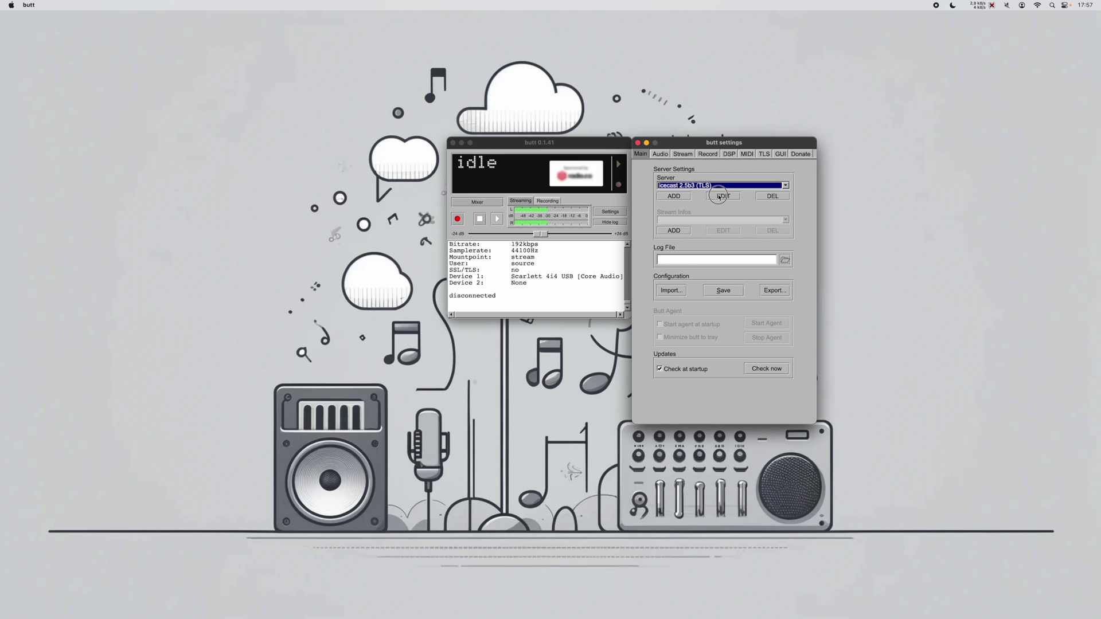
{"action": "left_click", "coordinate": [720, 196]}
{"action": "left_click", "coordinate": [721, 198]}
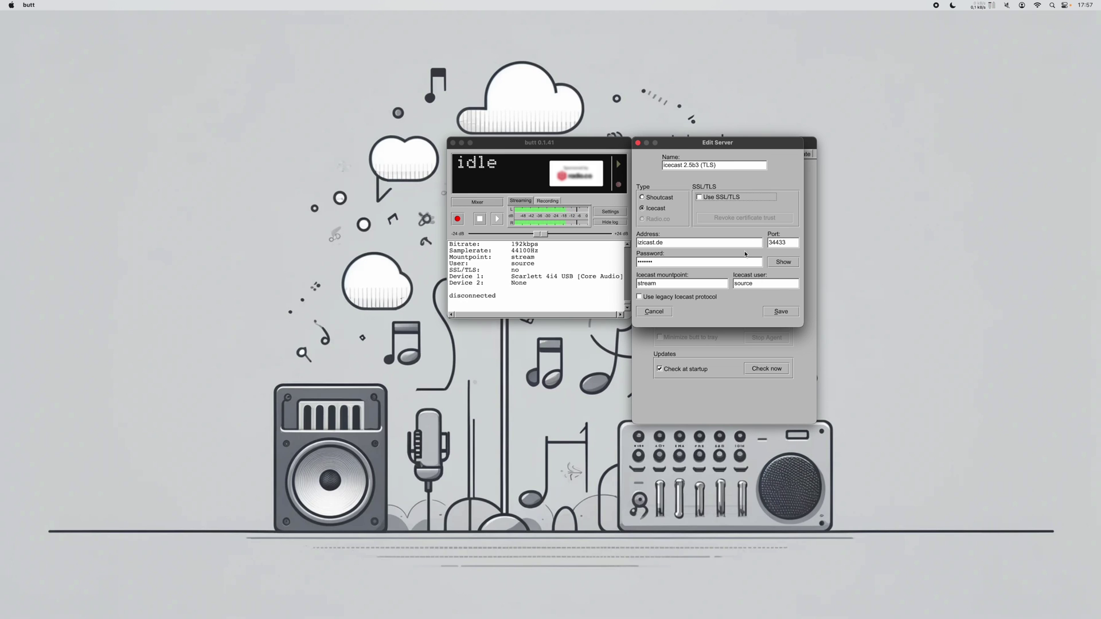
{"action": "left_click", "coordinate": [780, 311]}
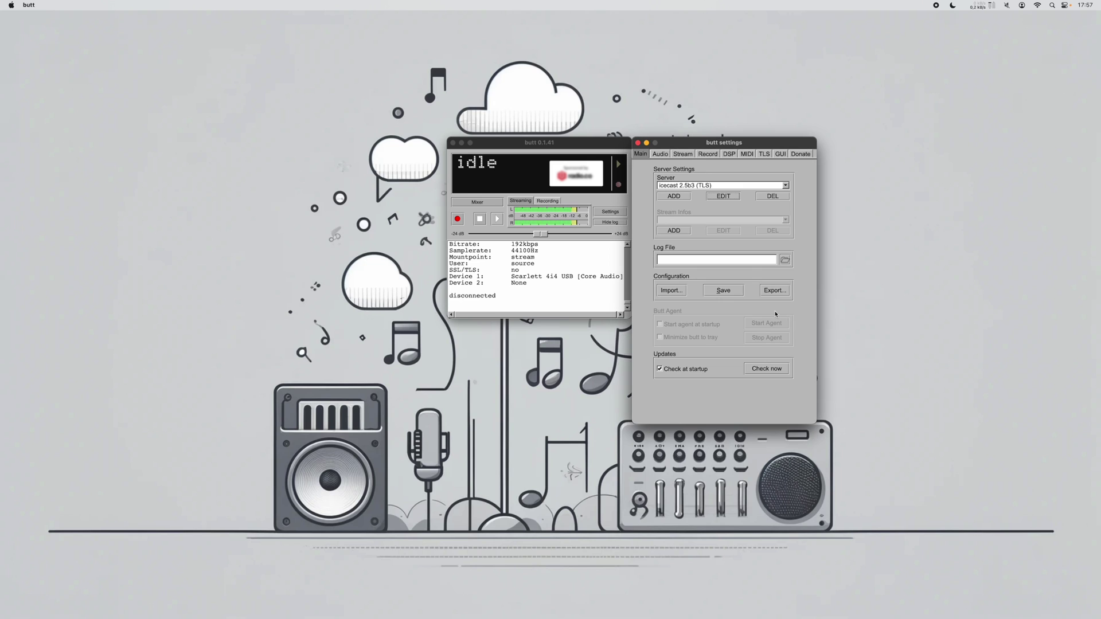
{"action": "left_click", "coordinate": [496, 220]}
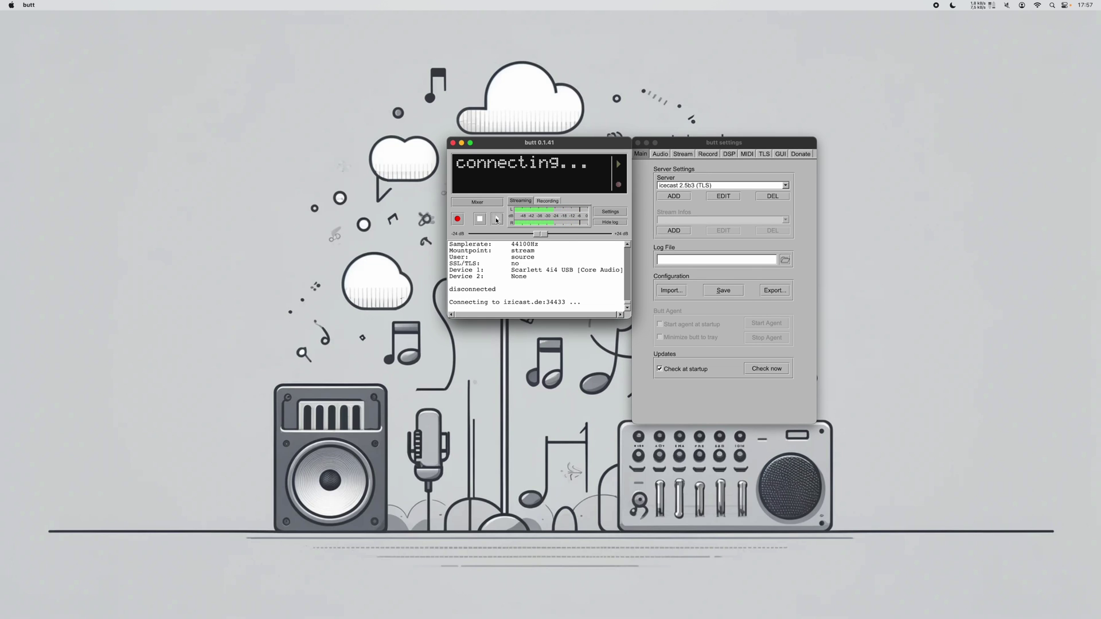
{"action": "left_click", "coordinate": [497, 219]}
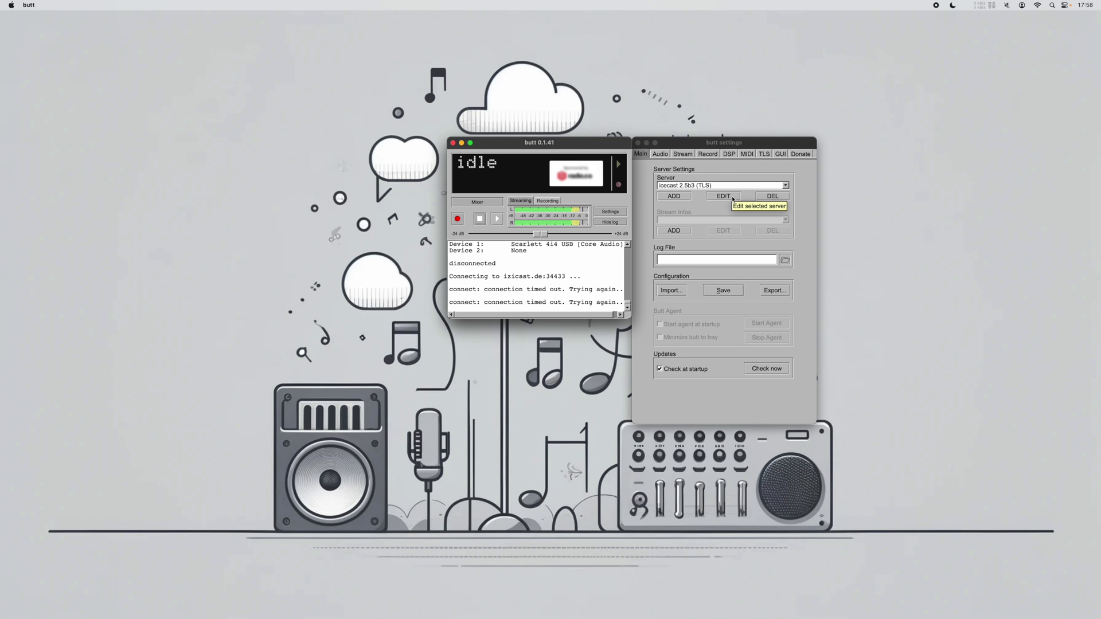
{"action": "left_click", "coordinate": [733, 198]}
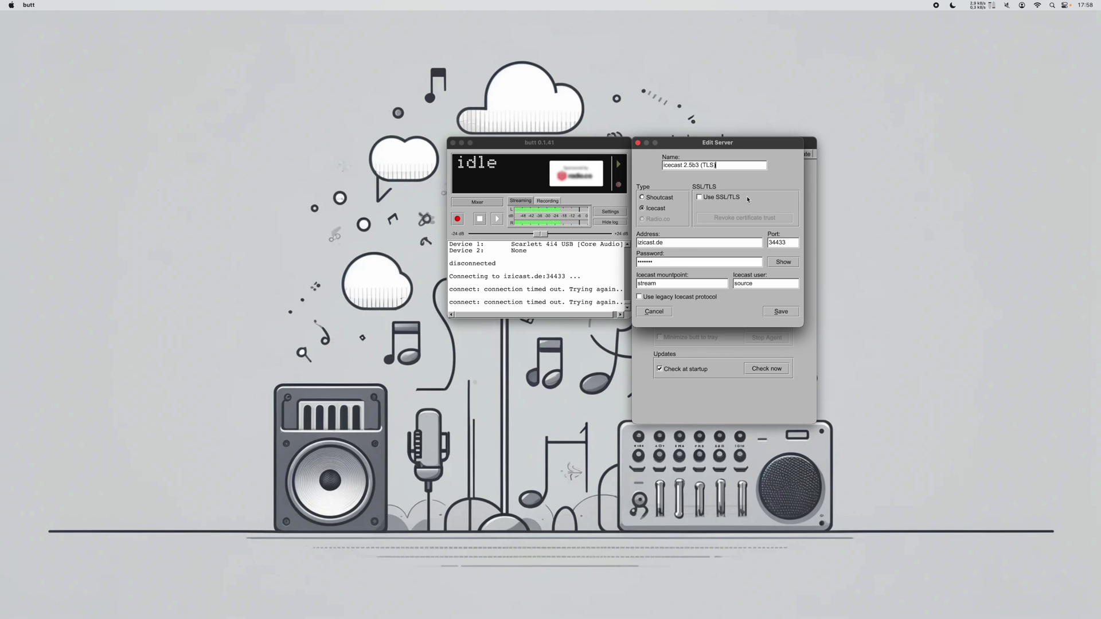
Re-enable Use SSL/TLS for the icecast 2.5b3 (TLS) server and exit its Edit Server dialog via Cancel
{"action": "left_click", "coordinate": [716, 198]}
{"action": "left_click", "coordinate": [652, 312]}
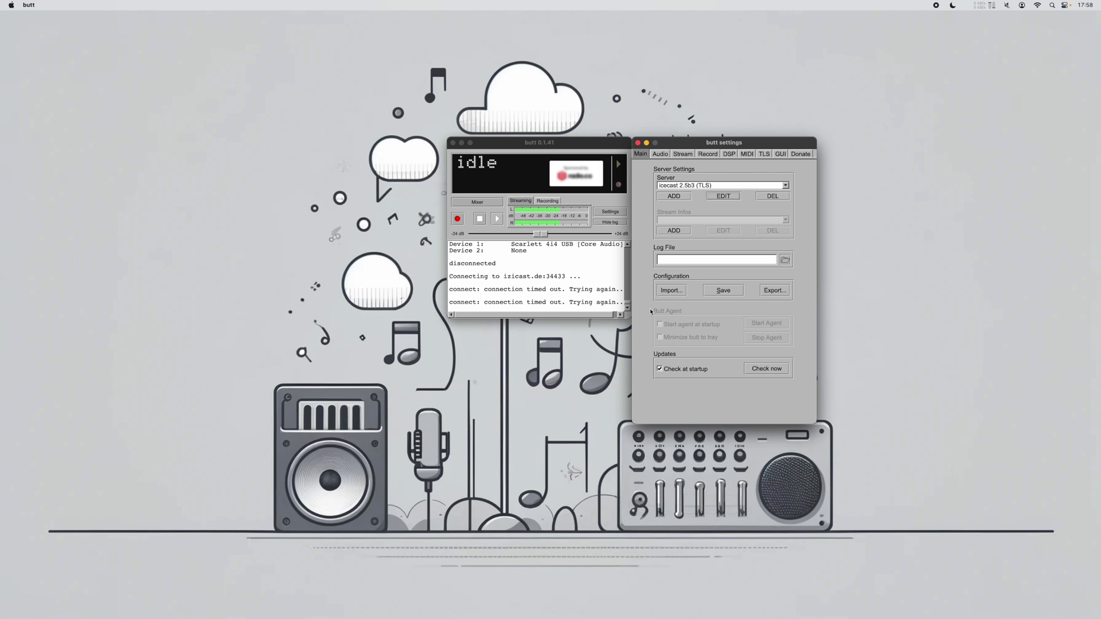